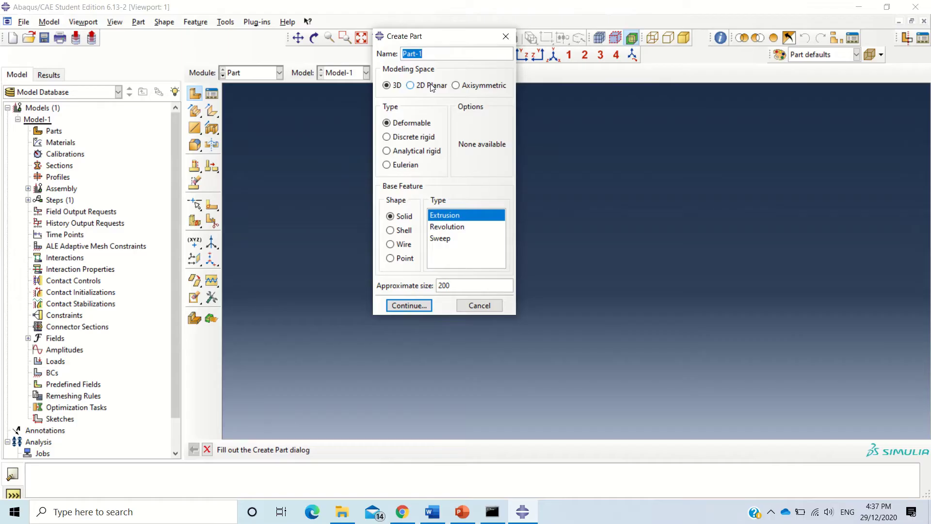
# Create a 2D planar, deformable wire part with an approximate size of 1000.
pyautogui.click(430, 86)
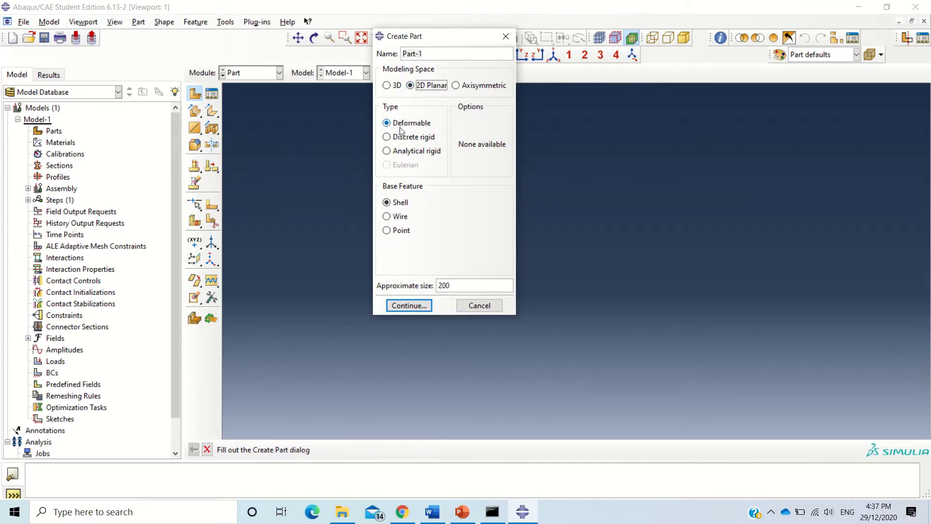
pyautogui.click(395, 218)
pyautogui.moveTo(466, 285); pyautogui.dragTo(418, 283)
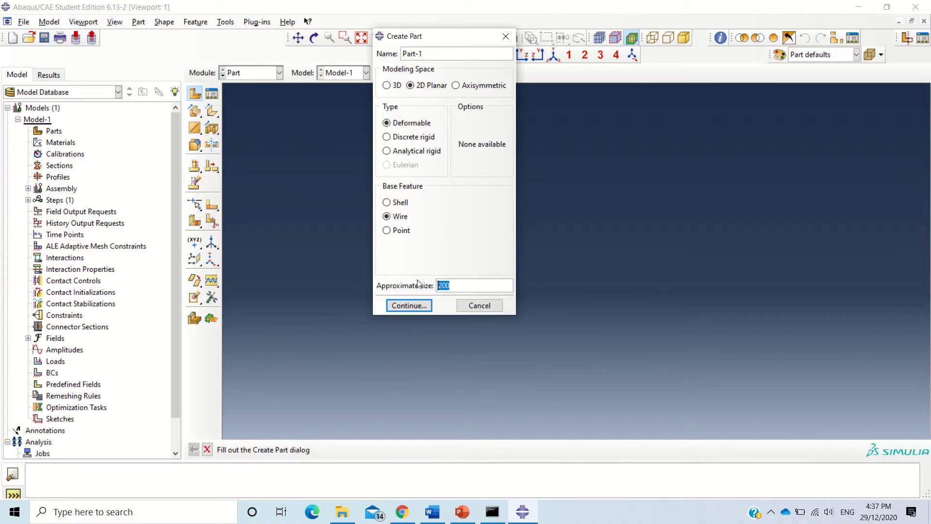
pyautogui.write('1000')
pyautogui.click(424, 307)
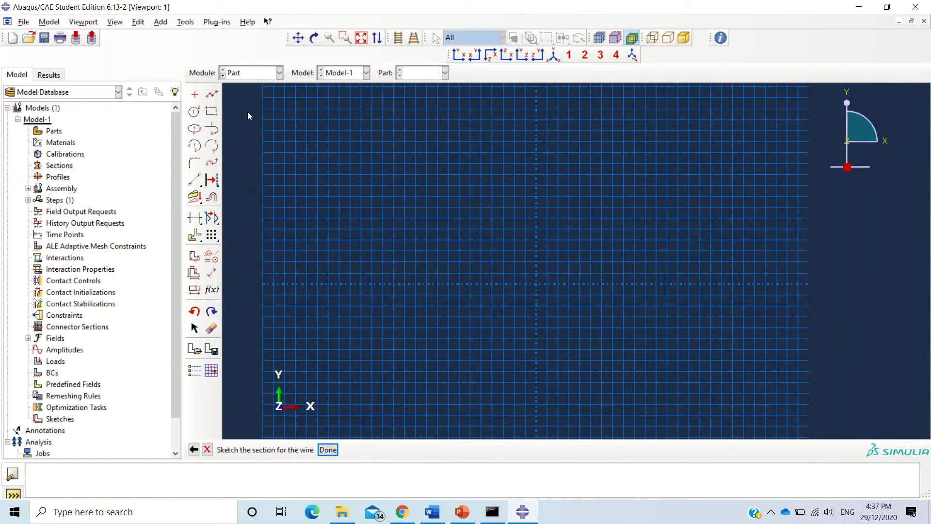
# Sketch a horizontal line about 1005 long along the X axis, spanning the full width of the sketch grid.
pyautogui.click(217, 96)
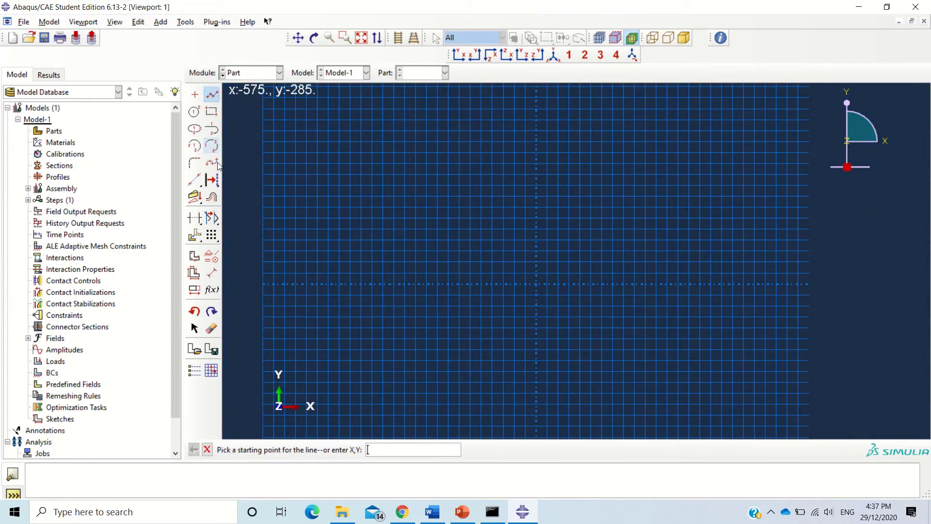
pyautogui.click(263, 285)
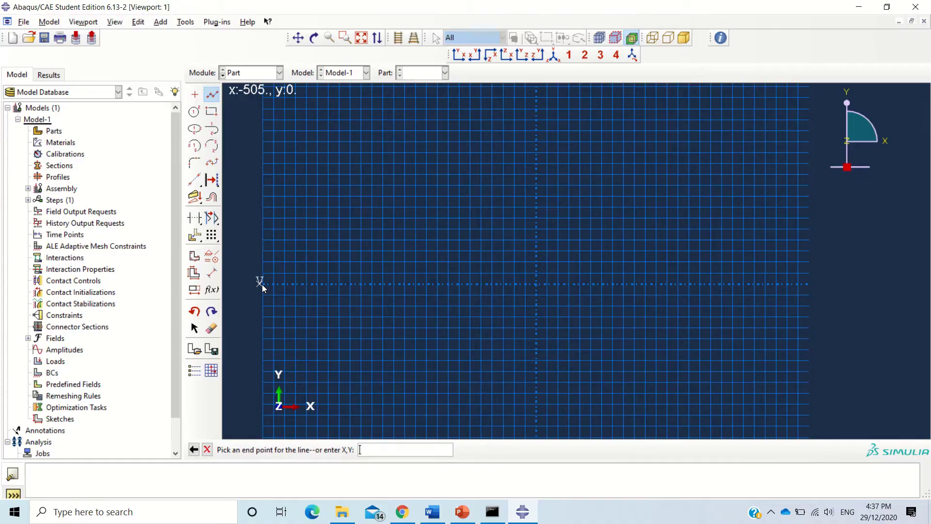
pyautogui.click(807, 284)
pyautogui.middleClick(728, 321)
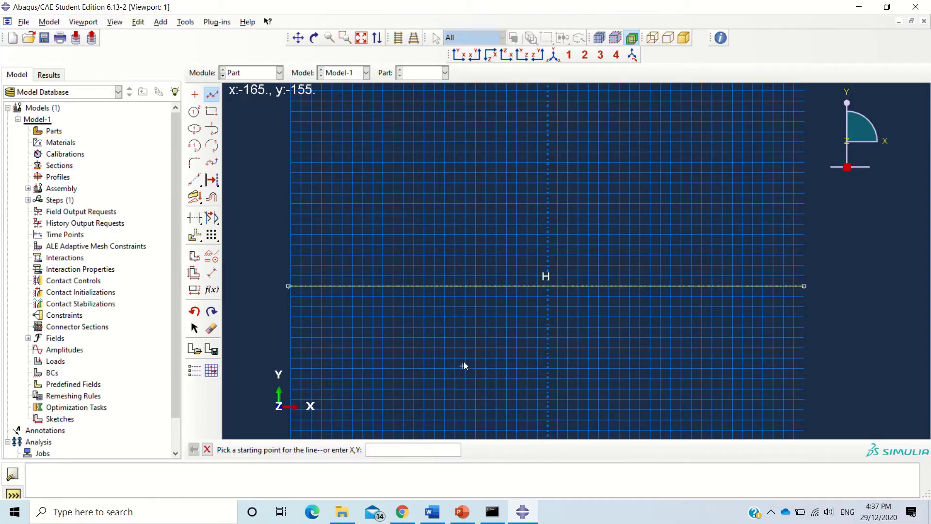
# Dimension the horizontal line to a length of 1000 and finish the wire sketch.
pyautogui.click(214, 275)
pyautogui.click(478, 286)
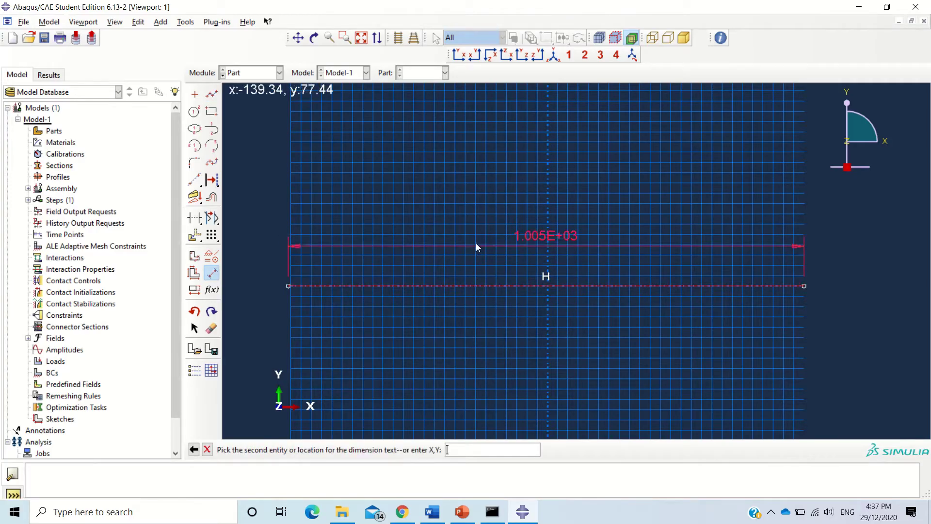
pyautogui.click(478, 217)
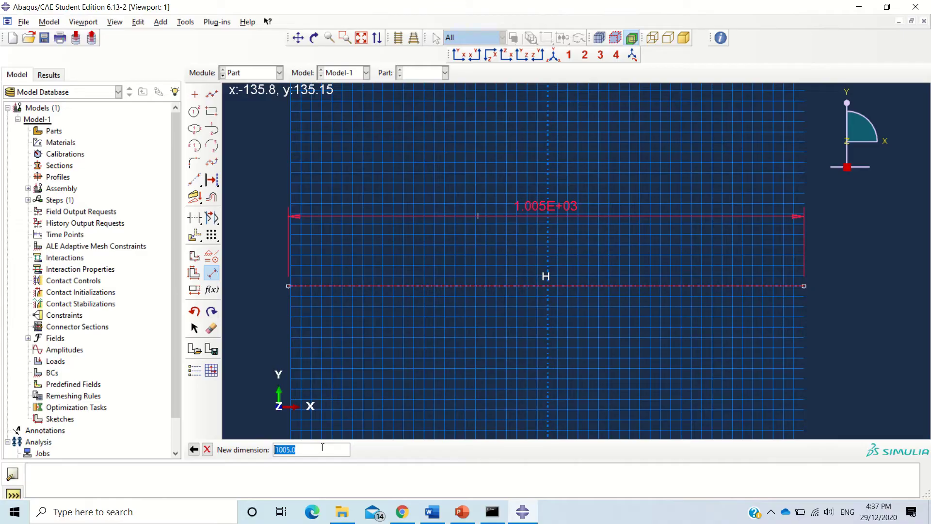
pyautogui.write('1000')
pyautogui.press('Return')
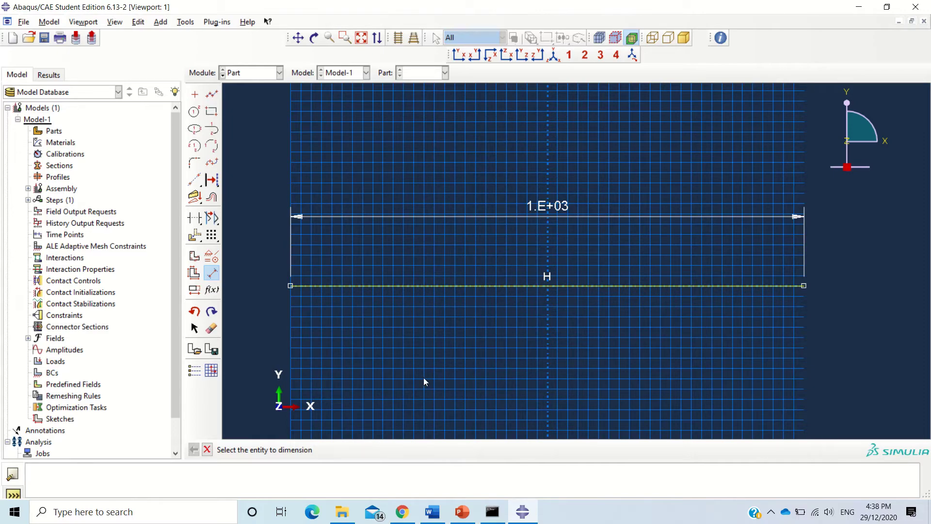
pyautogui.press('Escape')
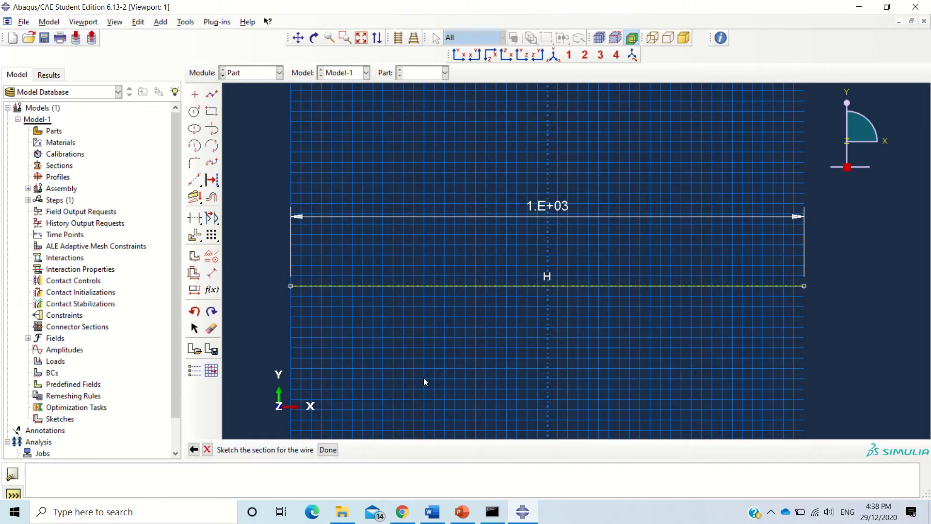
pyautogui.click(328, 451)
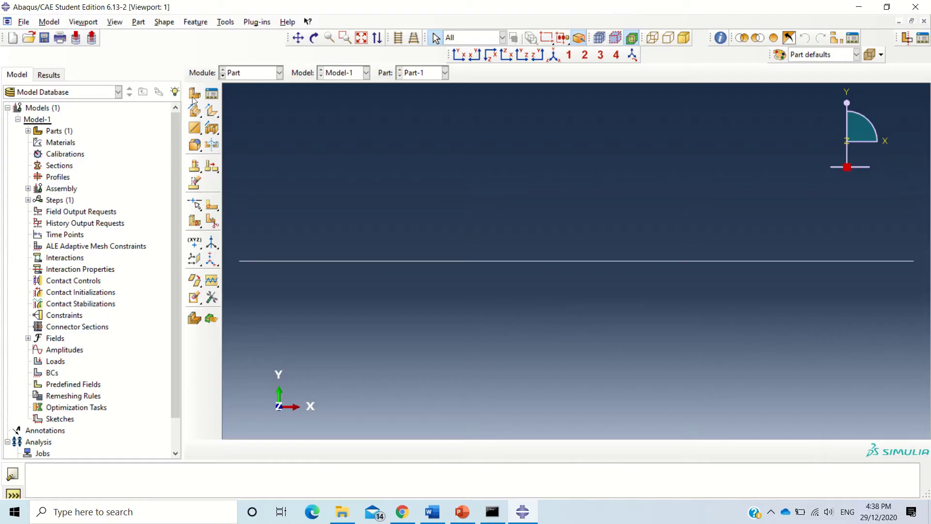
# In the Property module, create a material named Steel and add elastic behavior to it.
pyautogui.click(251, 73)
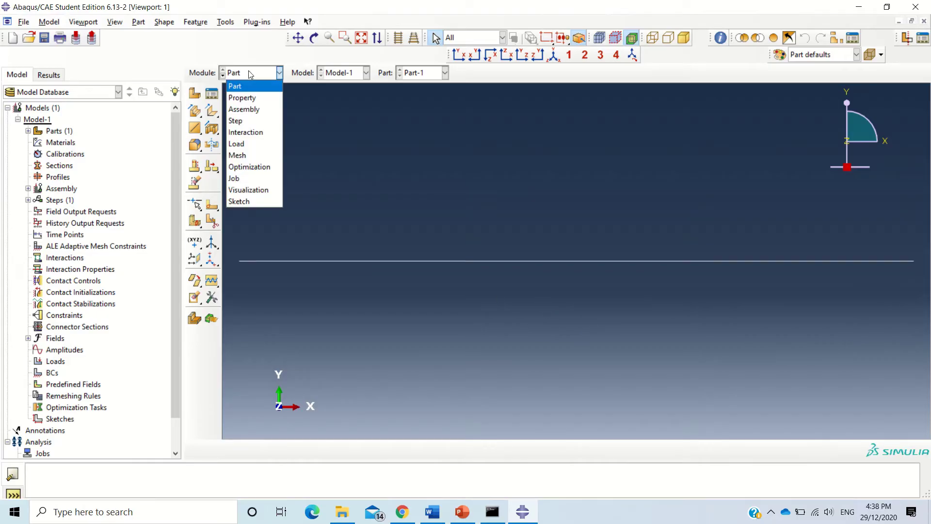
pyautogui.click(246, 99)
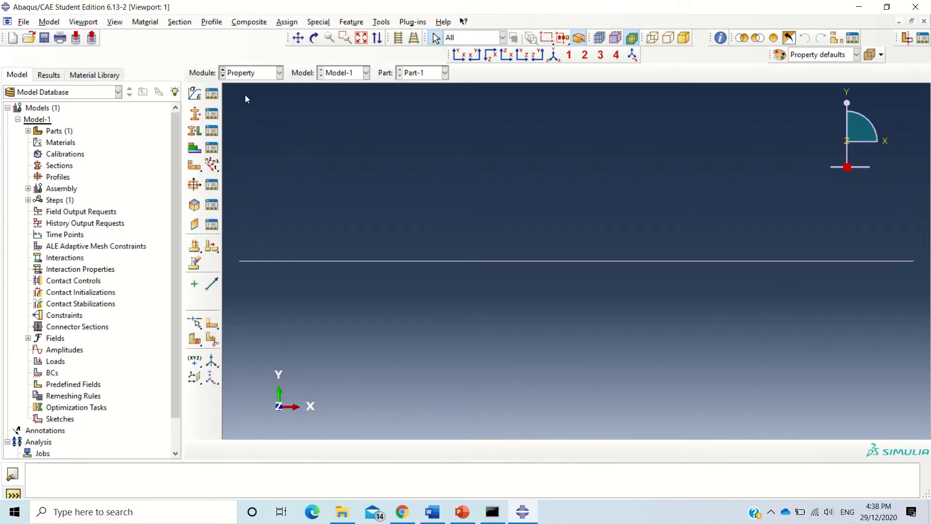
pyautogui.click(196, 94)
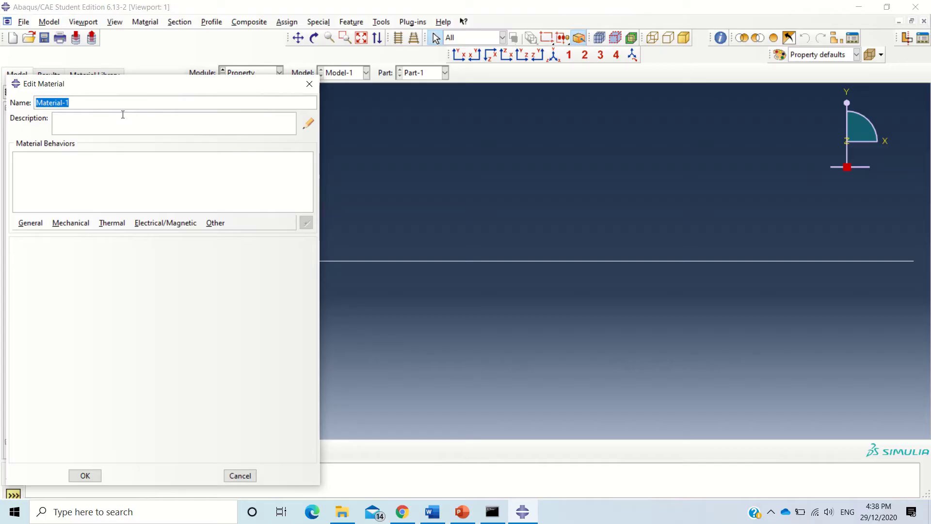
pyautogui.write('Steel')
pyautogui.click(68, 227)
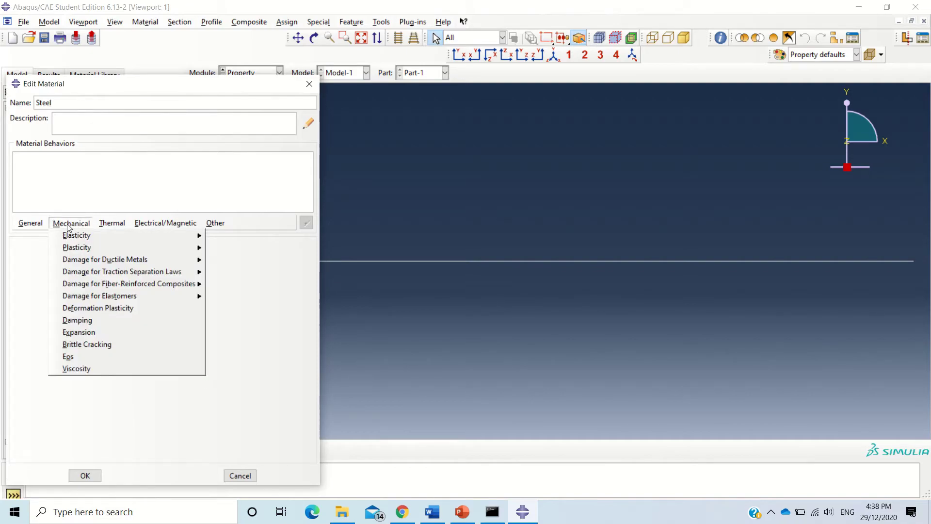
pyautogui.moveTo(160, 239)
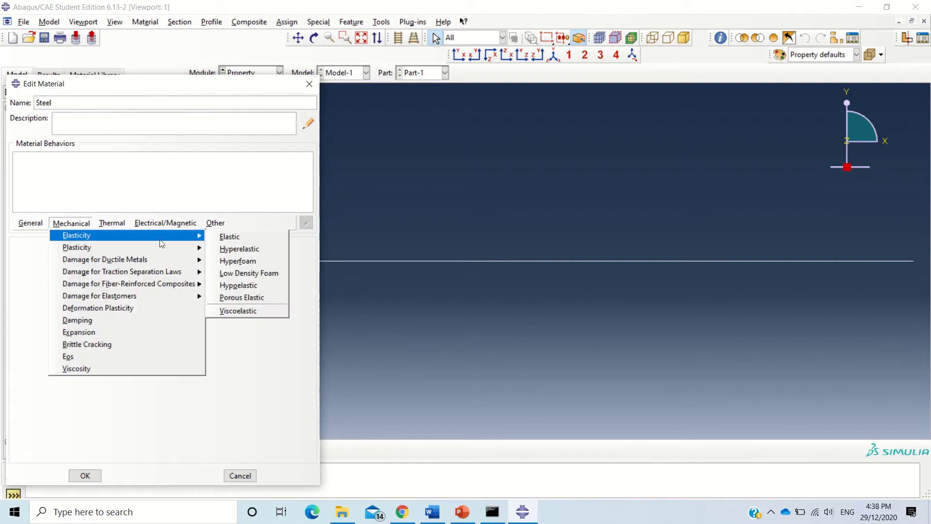
pyautogui.click(253, 240)
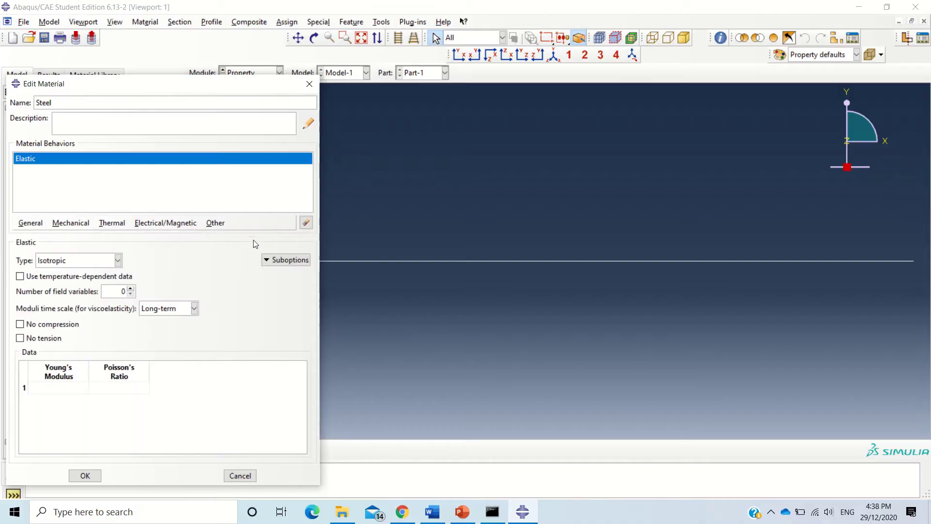
# Give Steel a Young's modulus of 200e3 and a Poisson's ratio of 0.3, and save the material.
pyautogui.click(71, 388)
pyautogui.write('200e3')
pyautogui.click(130, 388)
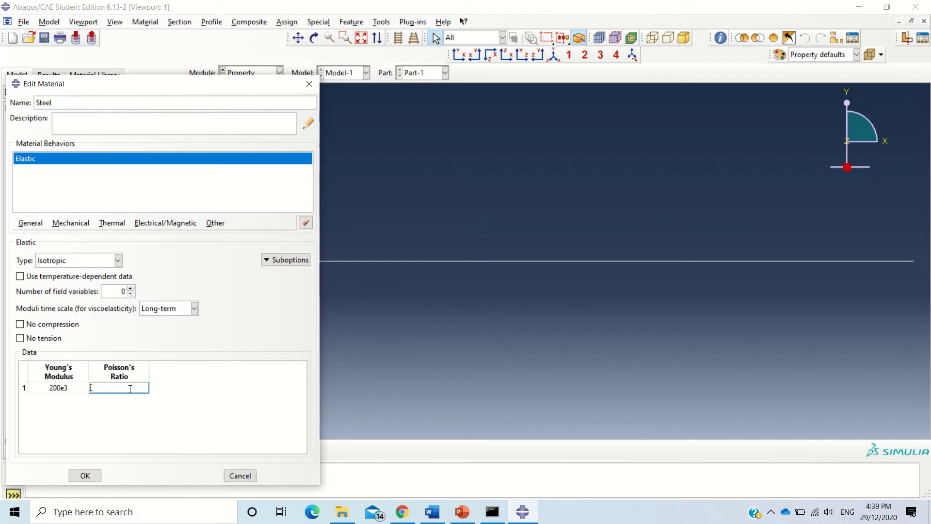
pyautogui.write('0.3')
pyautogui.click(85, 476)
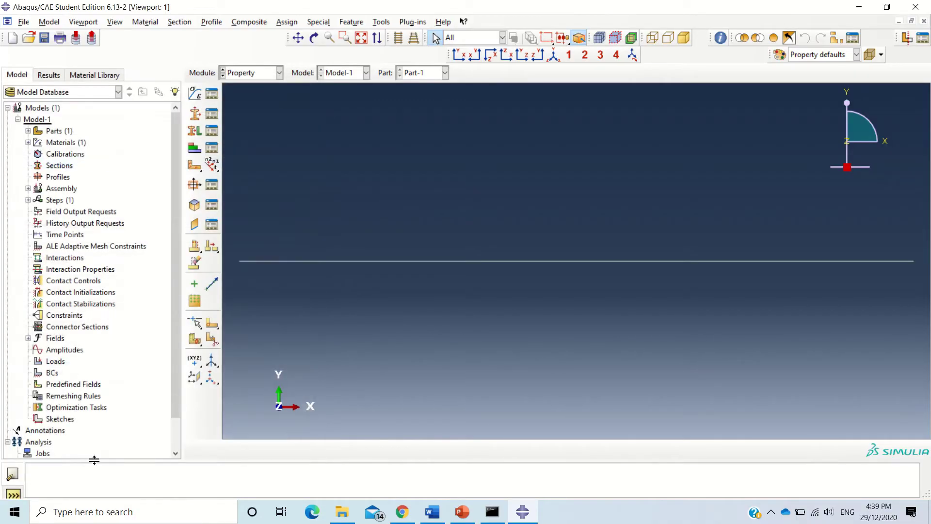
# Create a section named Beam with the Beam category and Beam type.
pyautogui.click(194, 115)
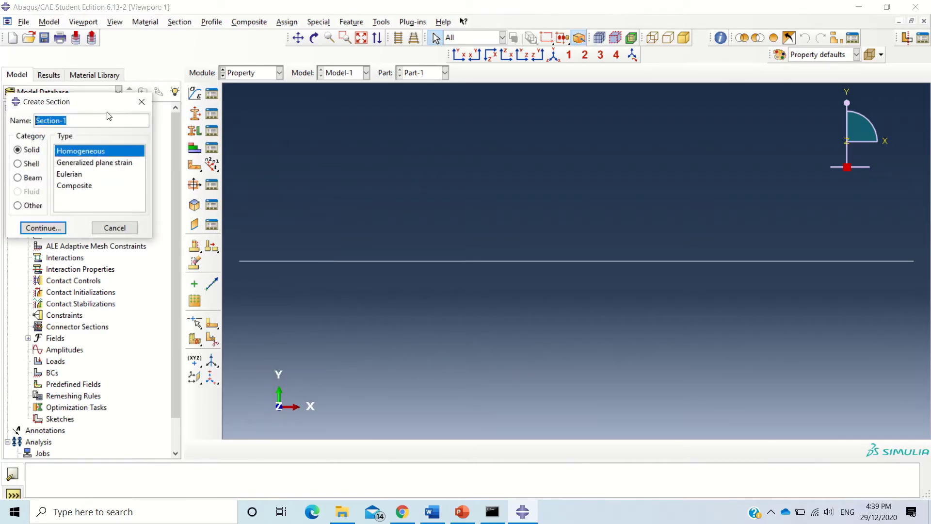
pyautogui.write('Beam')
pyautogui.click(19, 179)
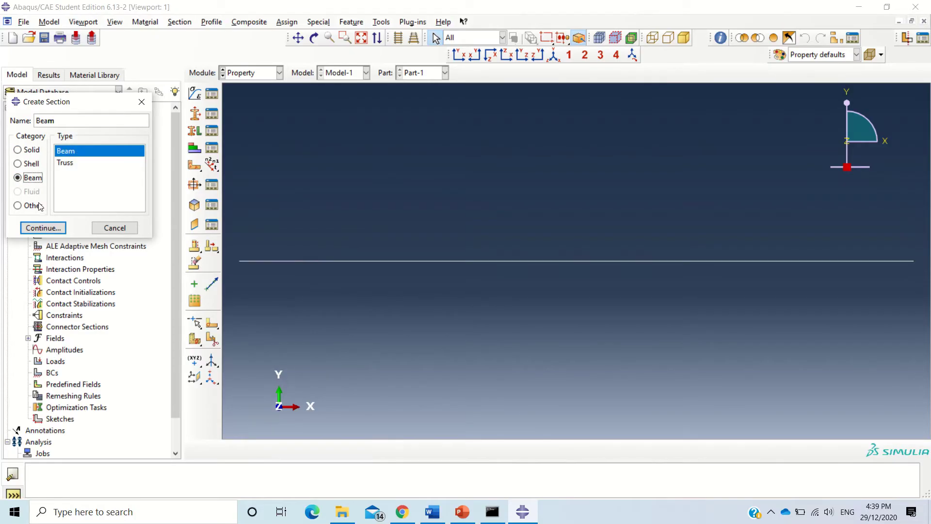
pyautogui.click(43, 227)
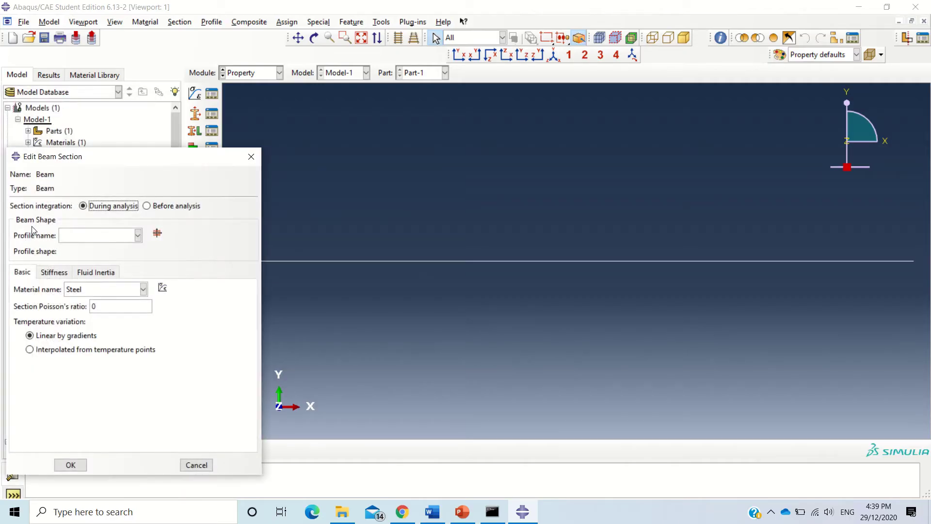
# Start an I-shaped profile for the beam section and consult its cross-section dimensions in the PowerPoint drawing, returning to Abaqus/CAE.
pyautogui.click(157, 234)
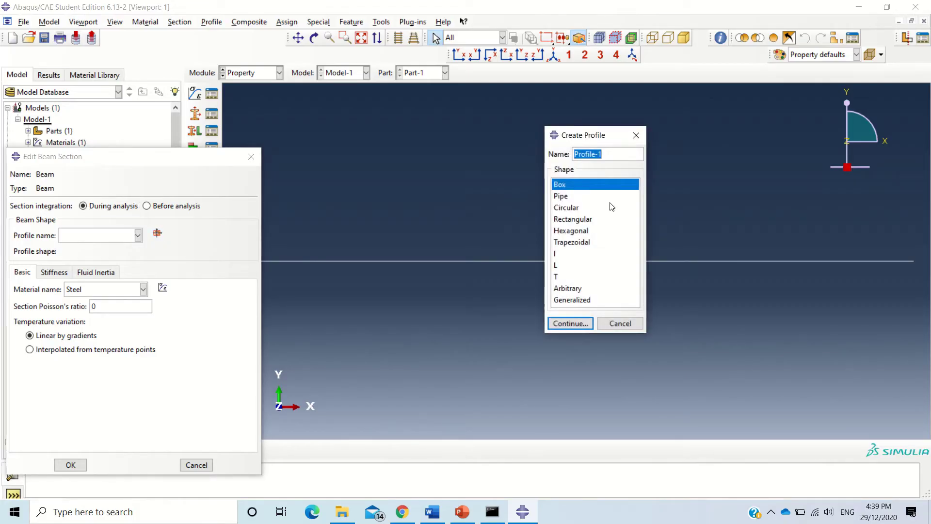
pyautogui.click(562, 254)
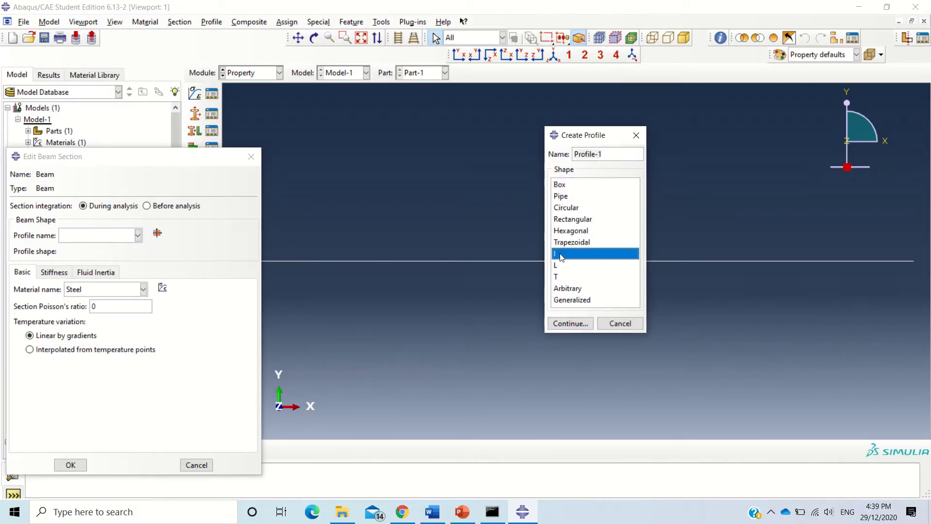
pyautogui.click(570, 324)
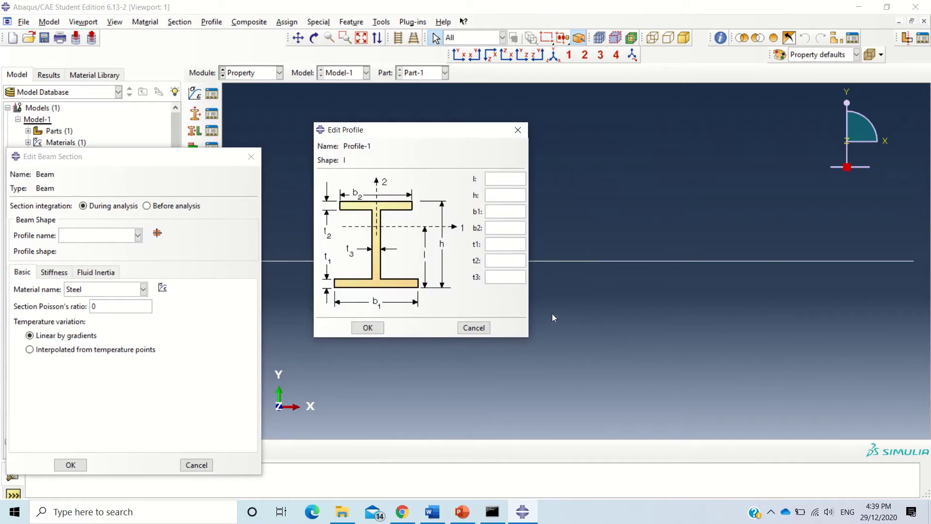
pyautogui.click(469, 510)
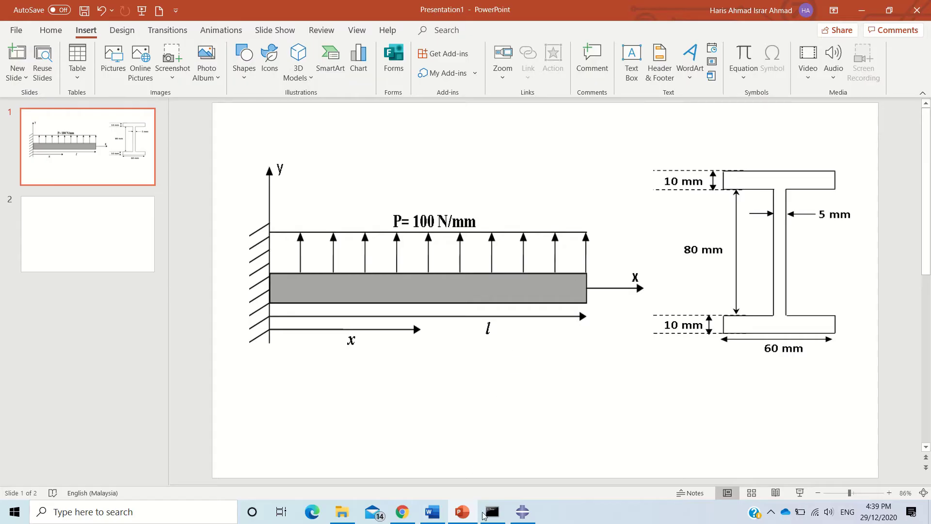
pyautogui.click(523, 511)
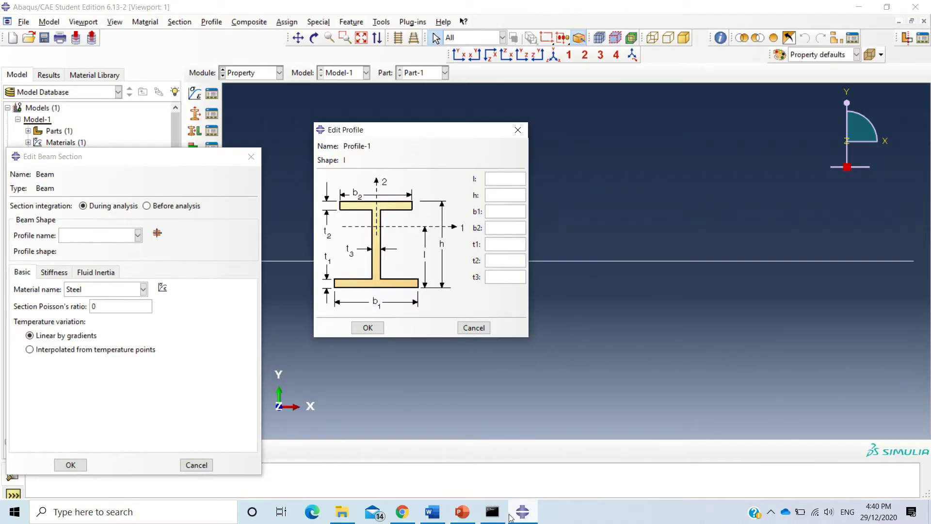
pyautogui.click(462, 512)
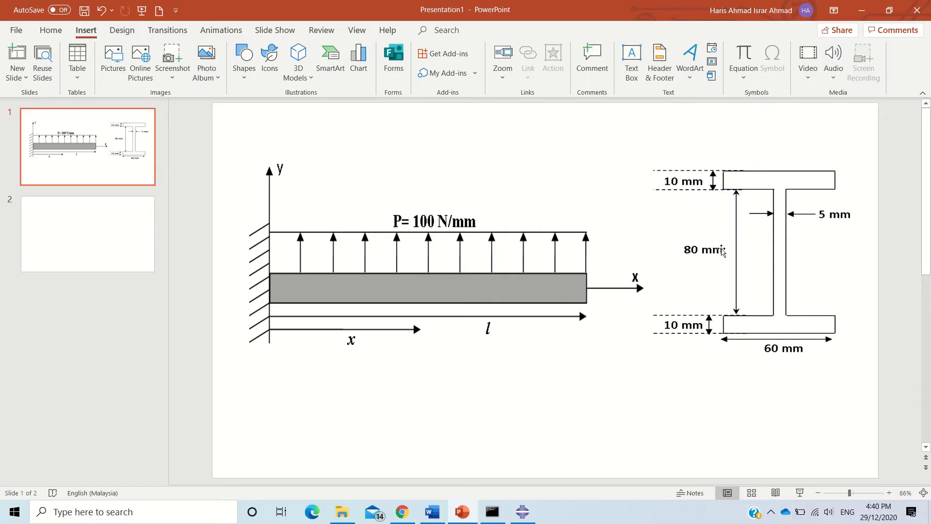
pyautogui.click(523, 512)
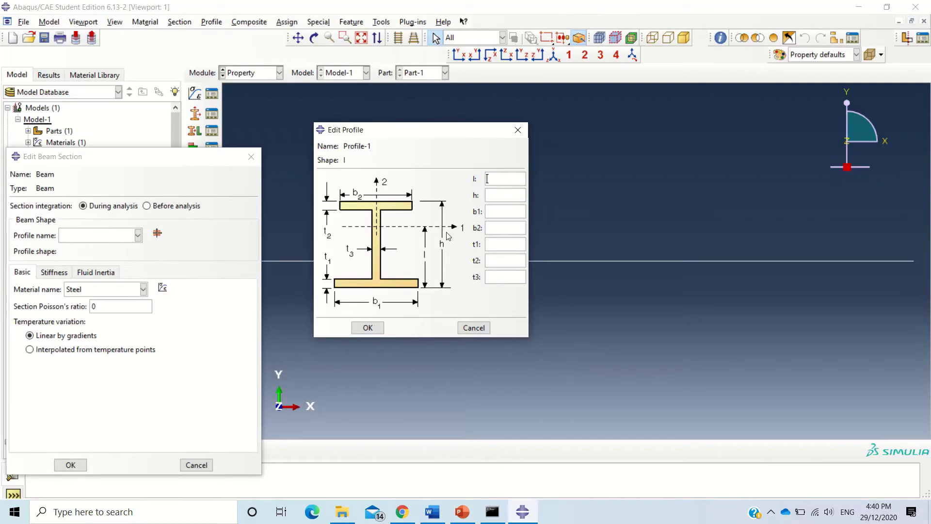
# Set the I profile's dimensions to l 50, h 100, b1 60, b2 60, t1 10 and t2 10.
pyautogui.click(492, 184)
pyautogui.write('50')
pyautogui.click(502, 194)
pyautogui.write('100')
pyautogui.write('60')
pyautogui.click(501, 223)
pyautogui.write('60')
pyautogui.press('Tab')
pyautogui.write('10')
pyautogui.click(503, 261)
pyautogui.write('10')
# Look up the web thickness in the PowerPoint drawing, enter it as t3 in Abaqus/CAE, and save the I profile.
pyautogui.click(462, 512)
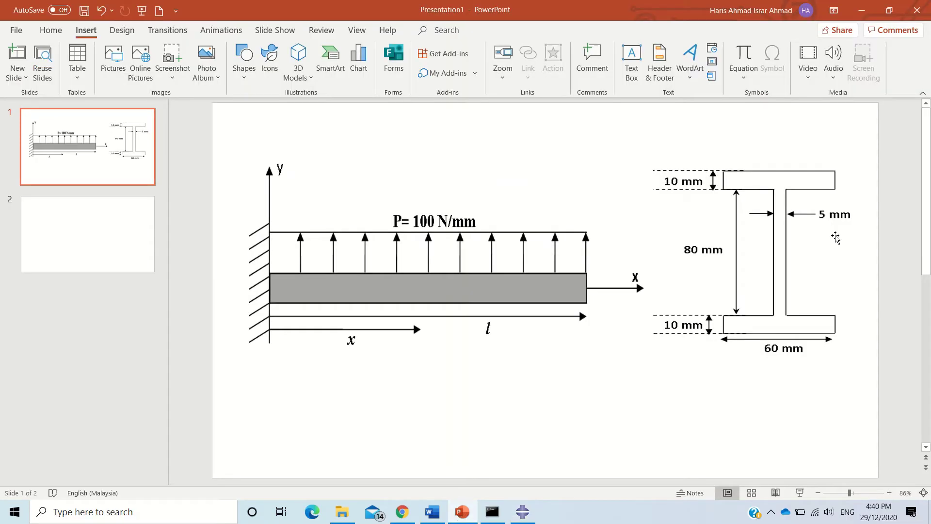
pyautogui.click(532, 514)
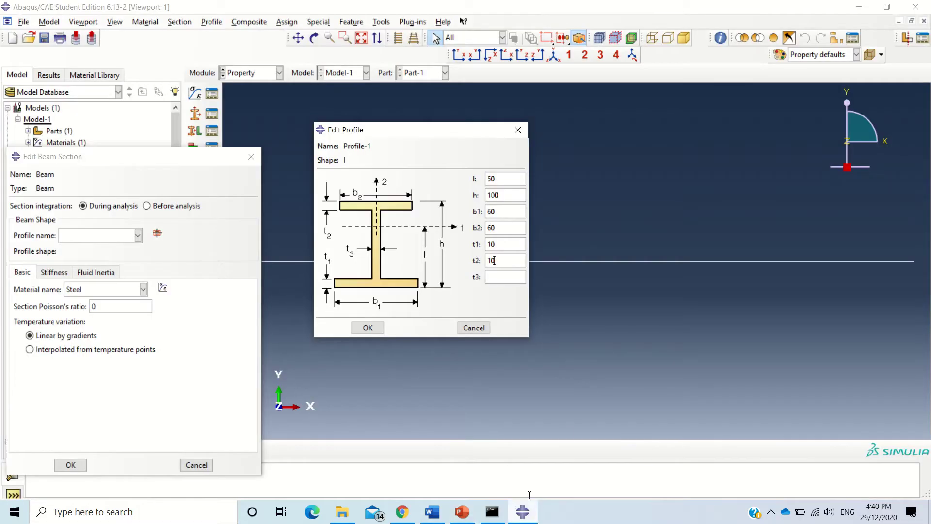
pyautogui.write('10')
pyautogui.click(378, 329)
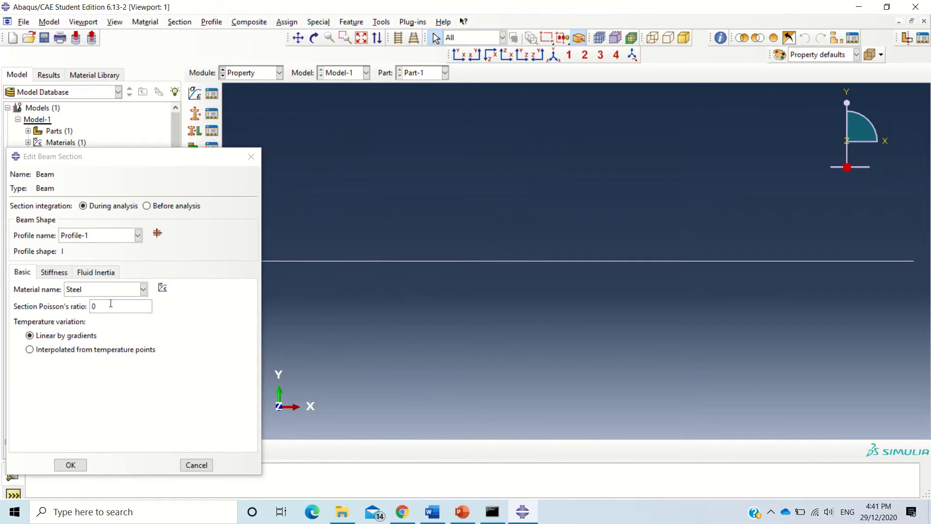
# Set the beam section's Poisson's ratio to 0.3 and save the section.
pyautogui.click(110, 304)
pyautogui.write('.3')
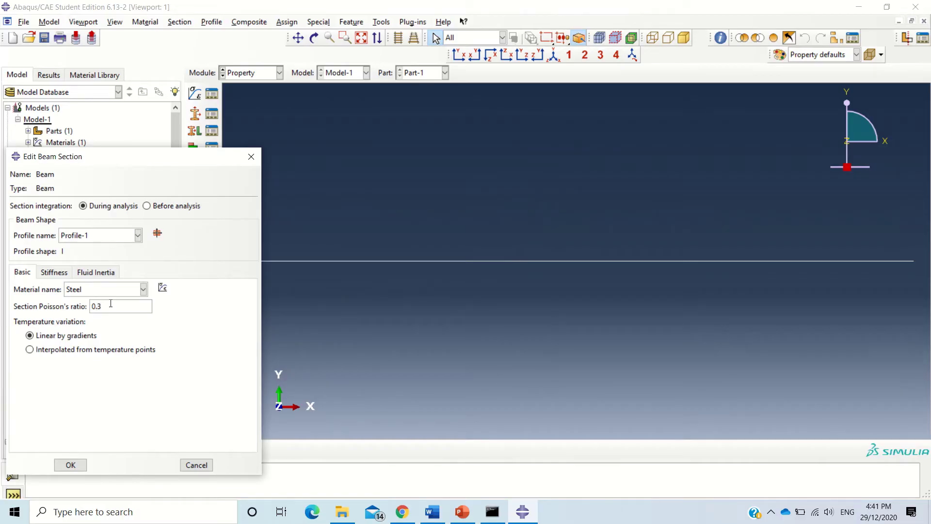
pyautogui.click(71, 464)
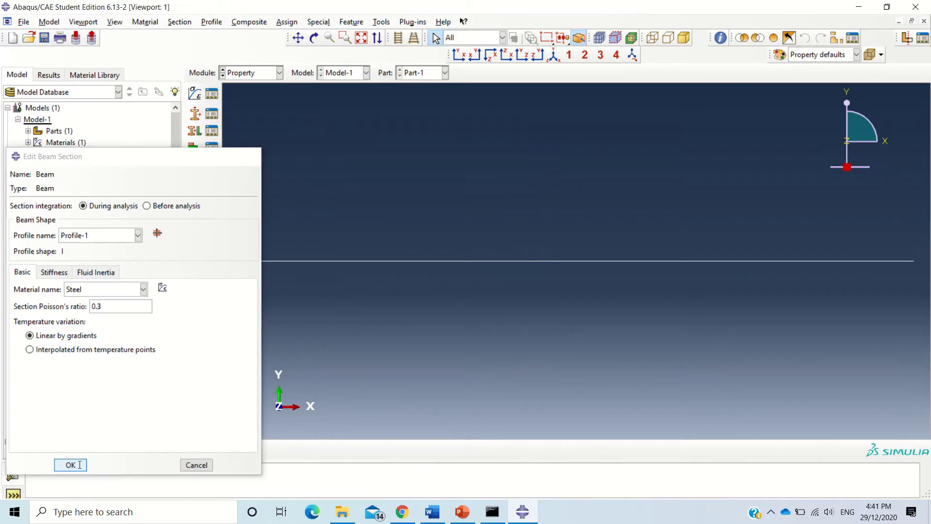
# Assign the Beam section to the entire wire, creating a set for the region.
pyautogui.click(194, 129)
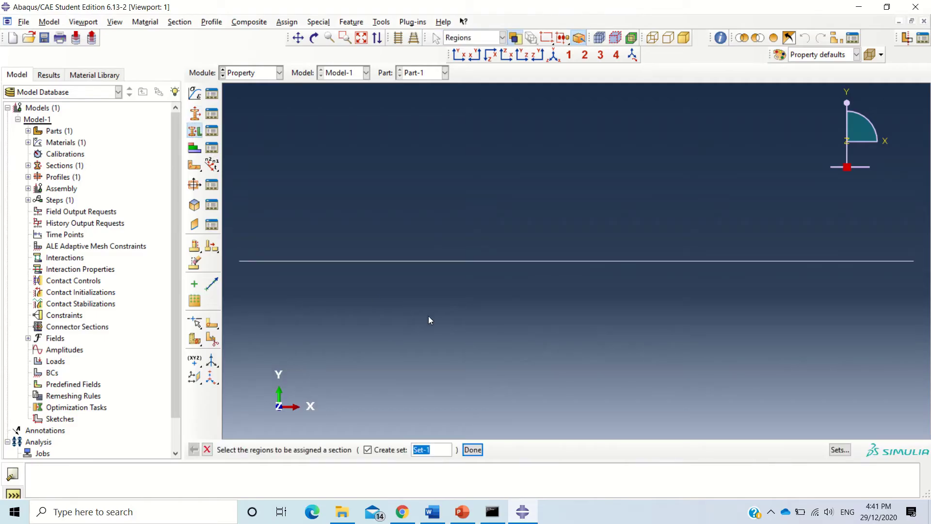
pyautogui.moveTo(267, 213); pyautogui.dragTo(871, 347)
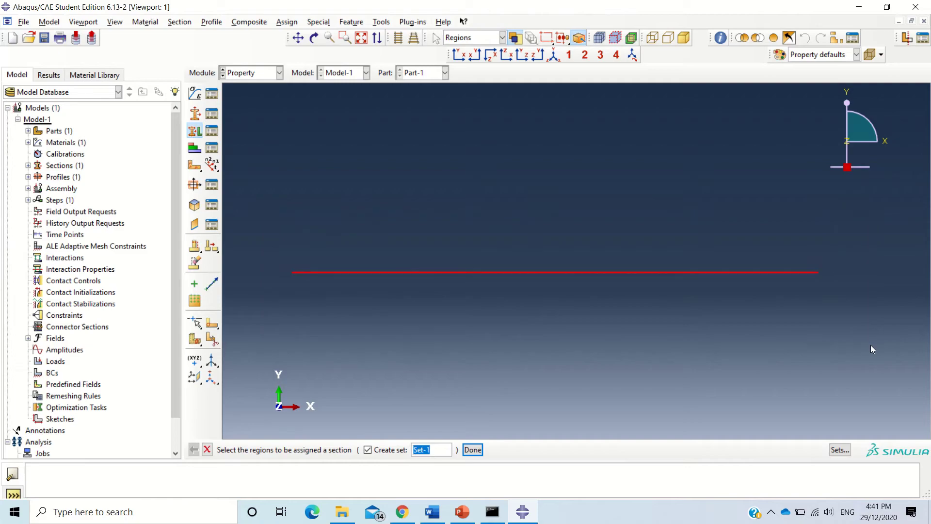
pyautogui.middleClick(722, 330)
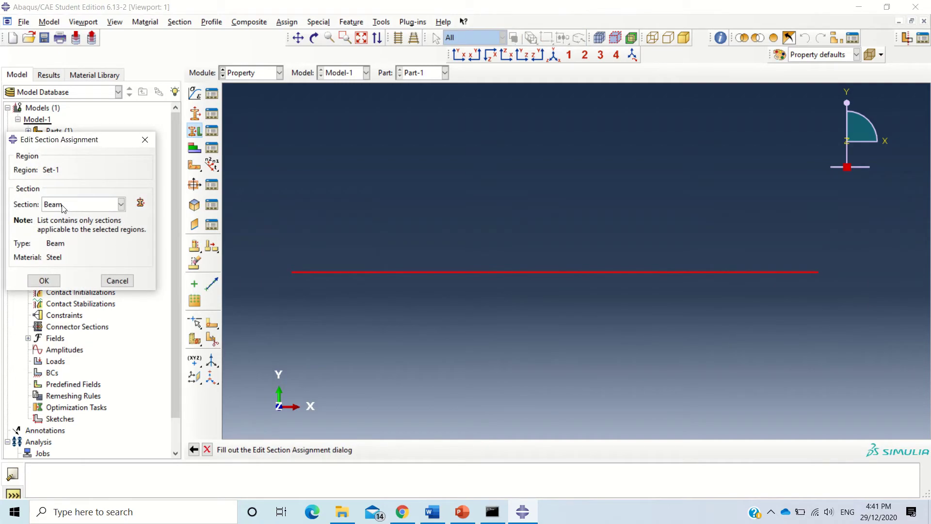
pyautogui.click(43, 282)
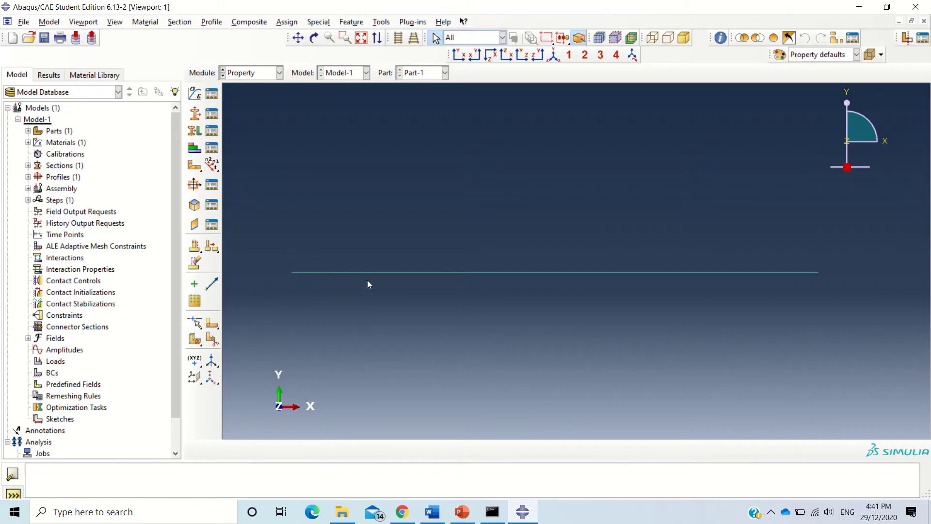
# Assign a beam section orientation to the entire wire with the n1 direction 0.0,0.0,-1.0.
pyautogui.click(212, 166)
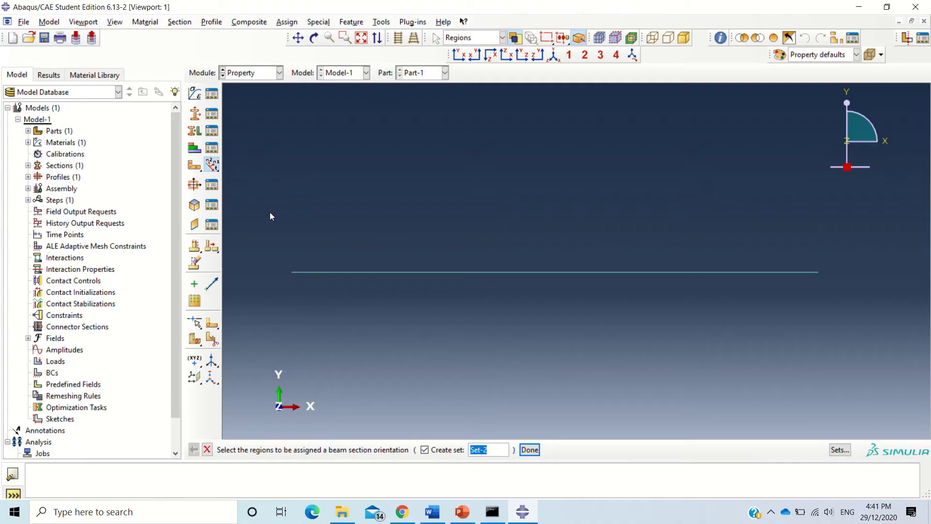
pyautogui.moveTo(270, 216); pyautogui.dragTo(852, 323)
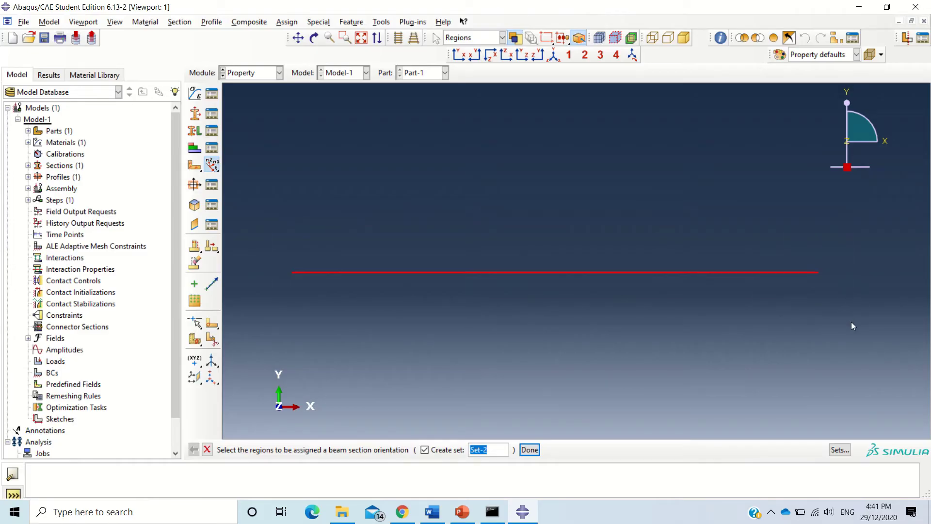
pyautogui.middleClick(851, 322)
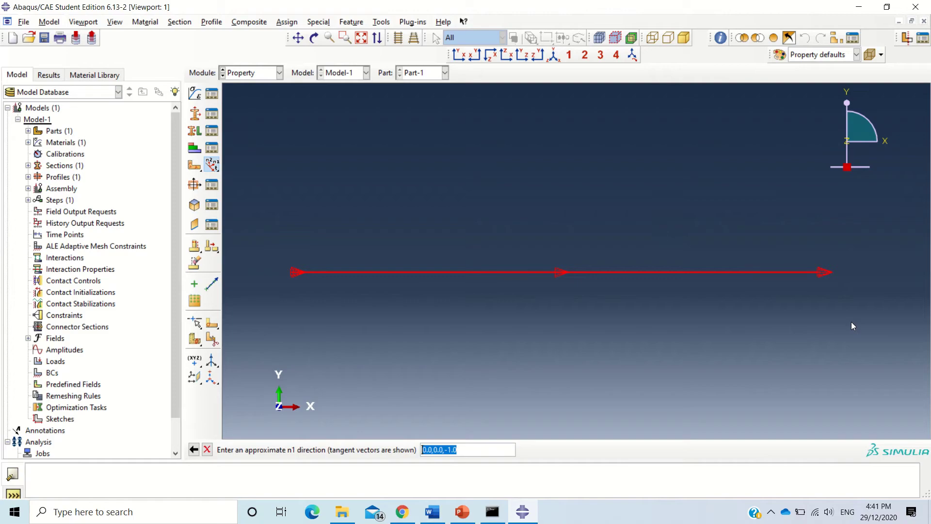
pyautogui.press('Return')
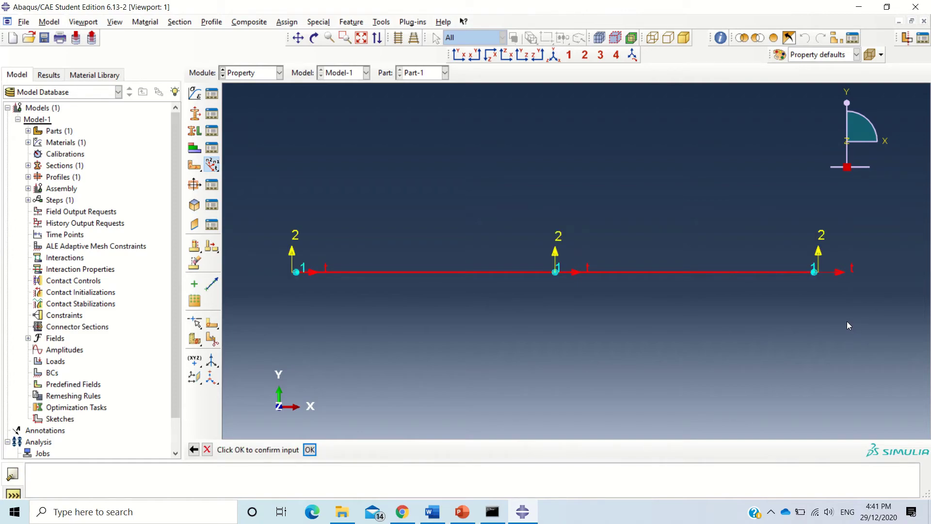
pyautogui.click(310, 449)
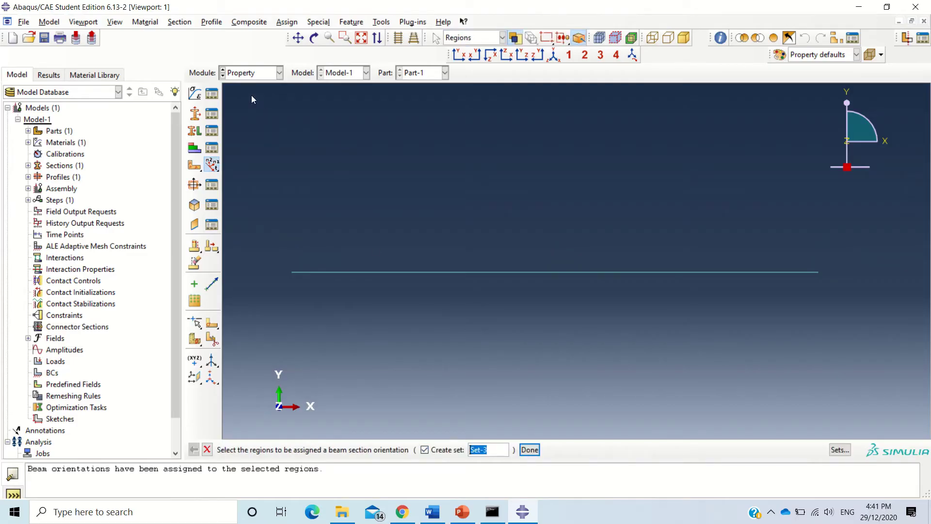
# Create an independent (mesh on instance) instance of Part-1 in the Assembly module.
pyautogui.click(254, 73)
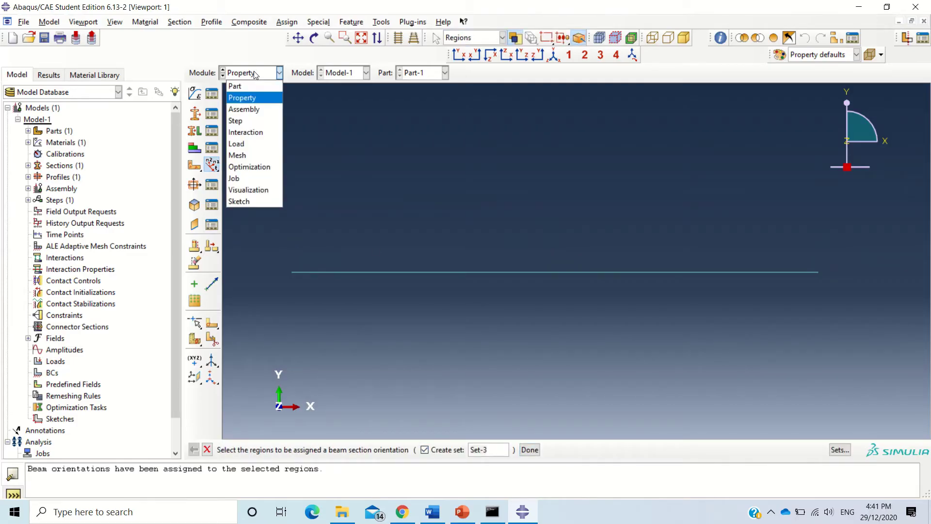
pyautogui.click(253, 109)
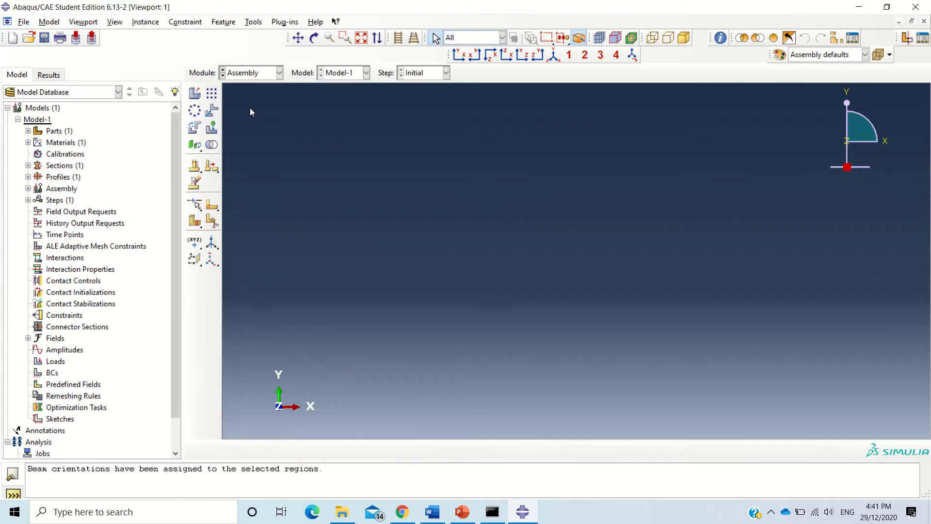
pyautogui.click(195, 93)
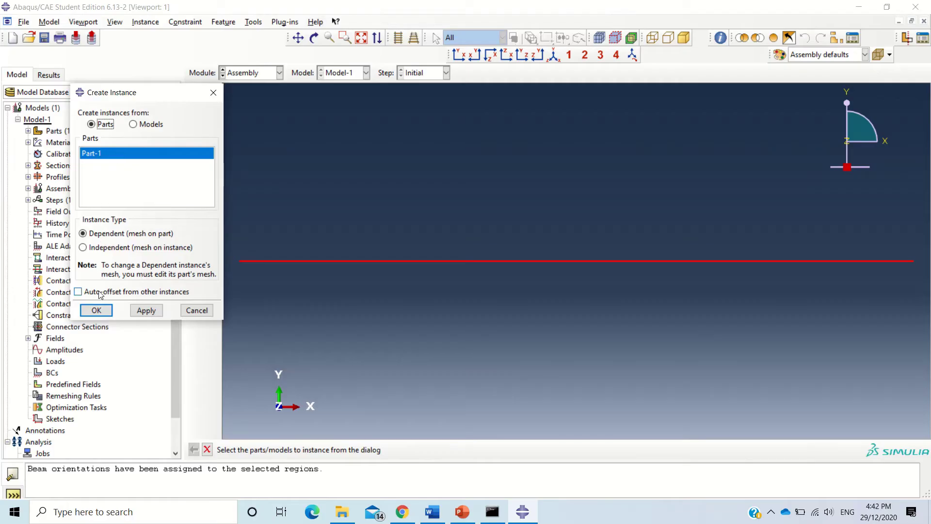
pyautogui.click(95, 251)
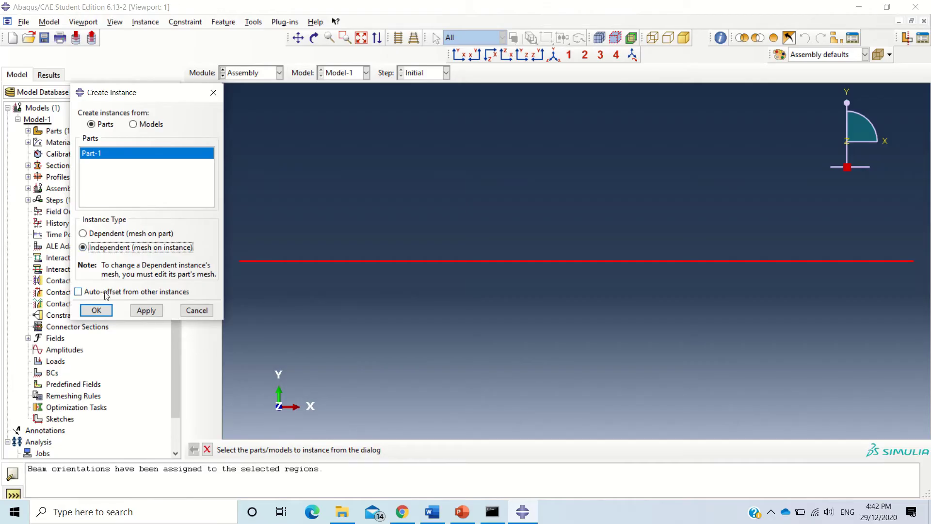
pyautogui.click(107, 311)
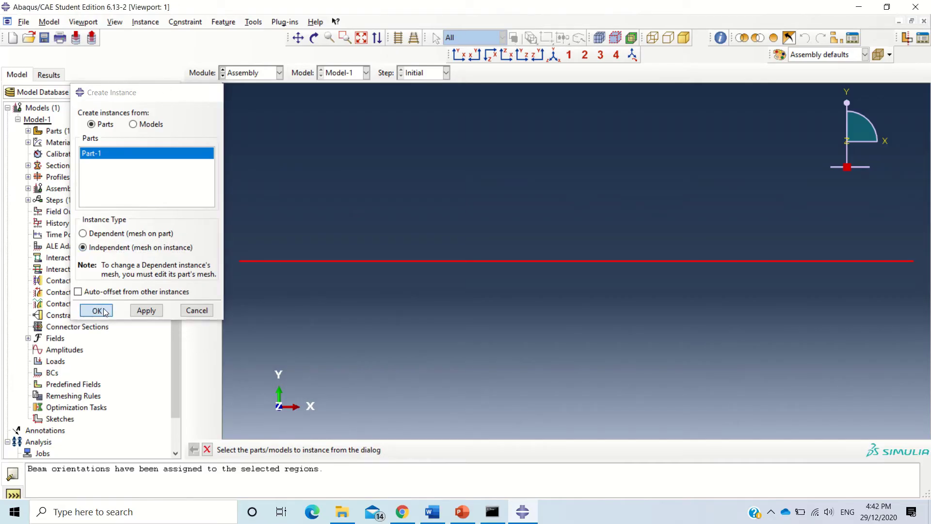
# Create a Static, General analysis step after the Initial step, keeping its default settings.
pyautogui.click(252, 75)
pyautogui.click(243, 124)
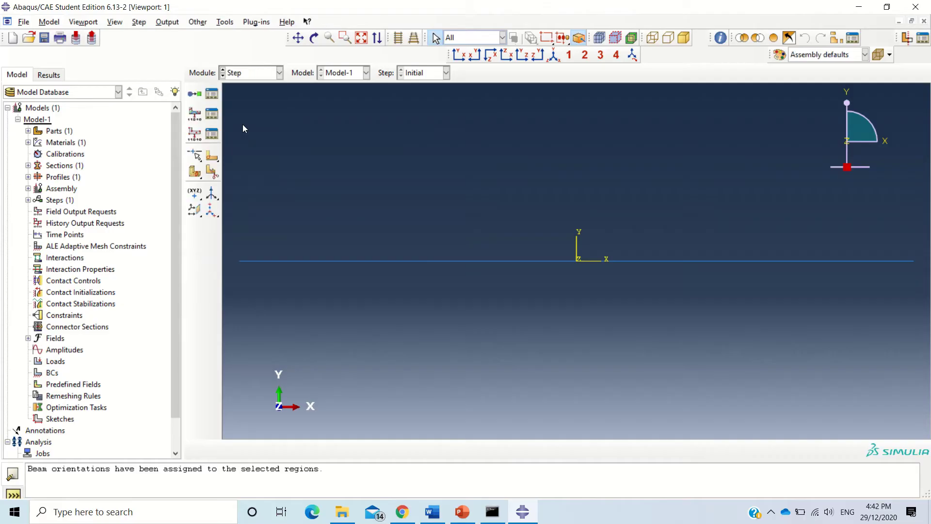
pyautogui.click(192, 97)
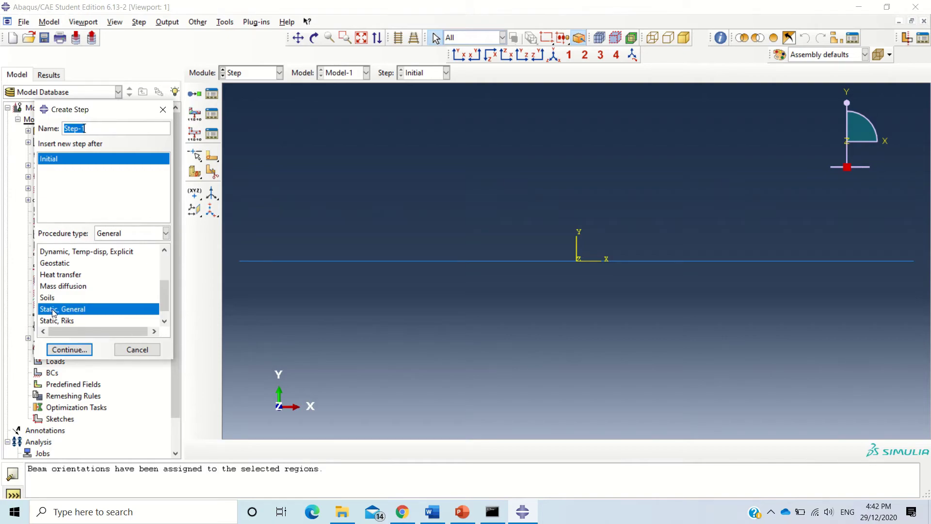
pyautogui.click(68, 351)
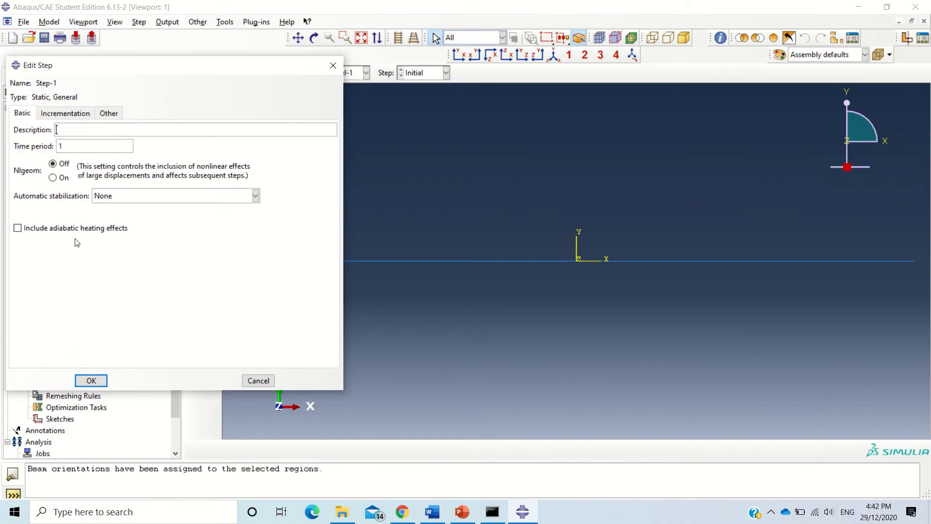
pyautogui.click(90, 381)
# Start a new load in Step-1 and consult the distributed load in the PowerPoint drawing, returning to Abaqus/CAE.
pyautogui.click(268, 74)
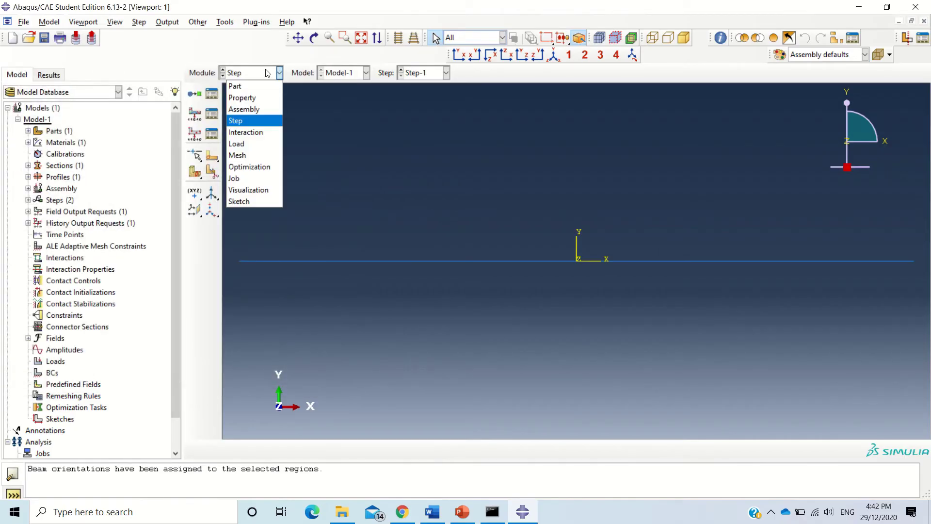
pyautogui.click(241, 144)
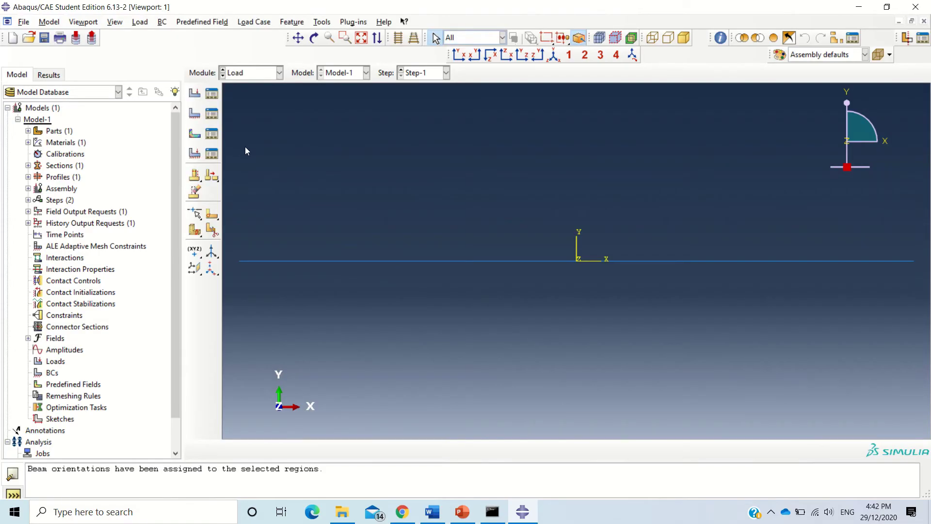
pyautogui.click(196, 93)
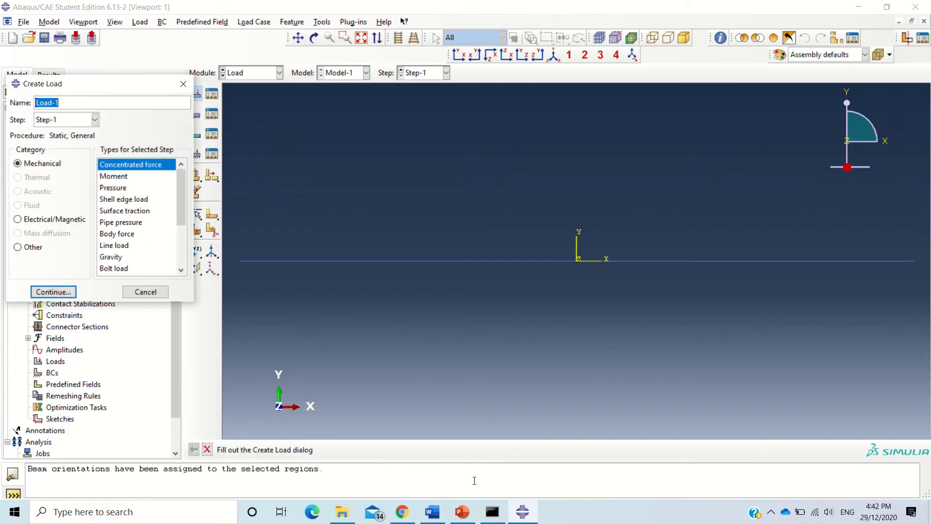
pyautogui.click(470, 514)
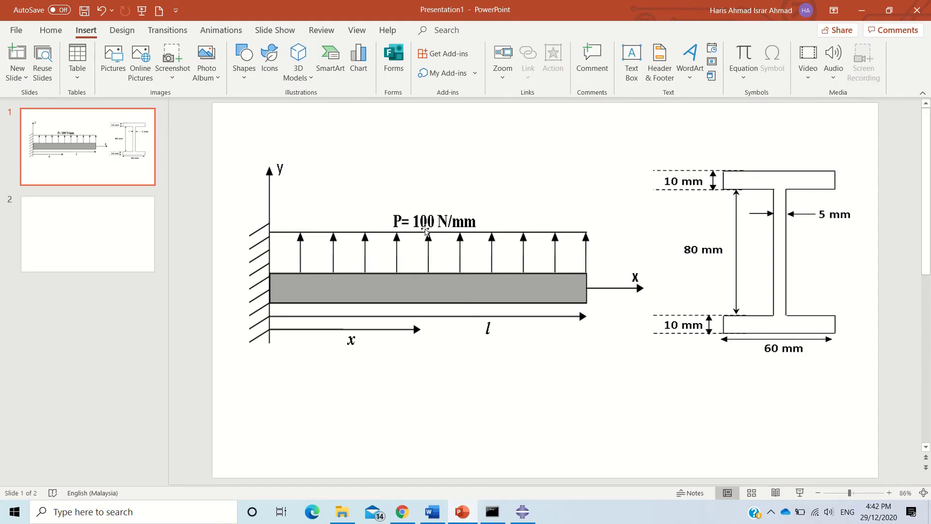
pyautogui.click(522, 511)
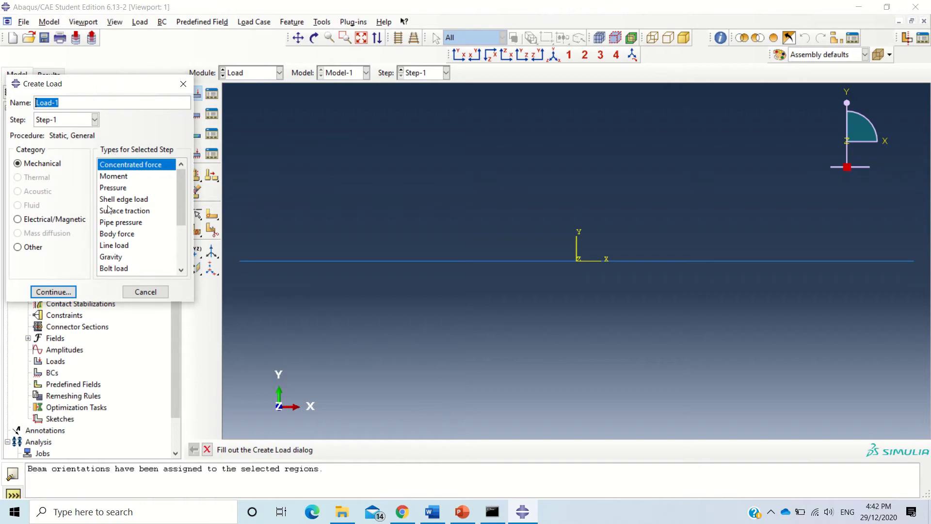
# Apply a uniform line load of 100 N/mm to the whole beam as Component 2, in the positive Y direction.
pyautogui.click(107, 246)
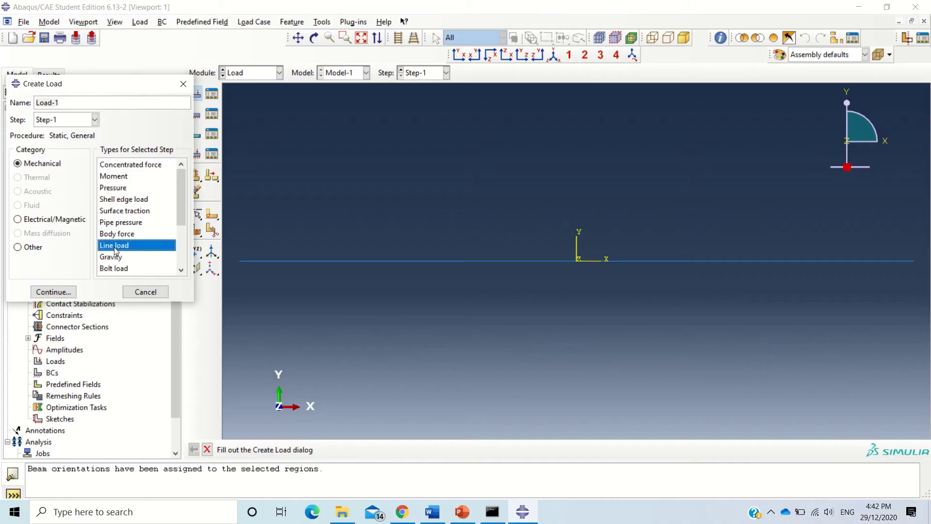
pyautogui.click(54, 292)
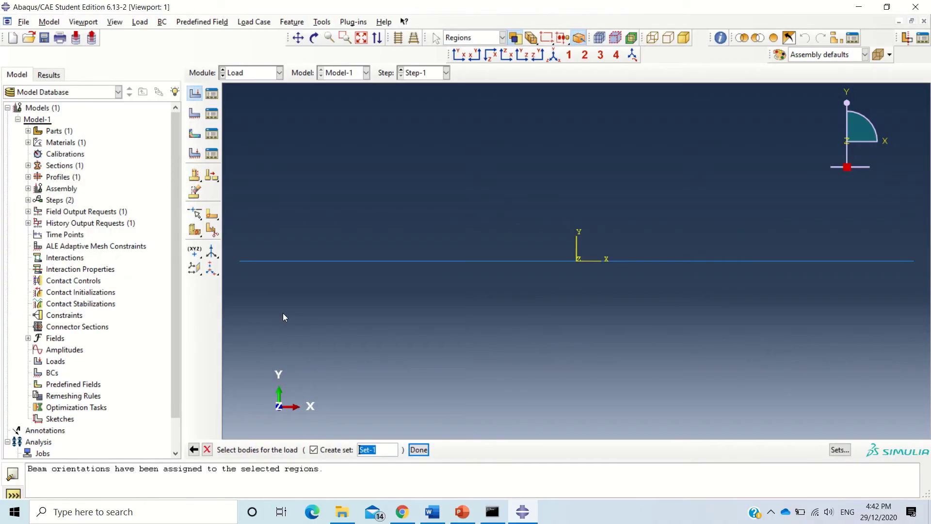
pyautogui.click(507, 262)
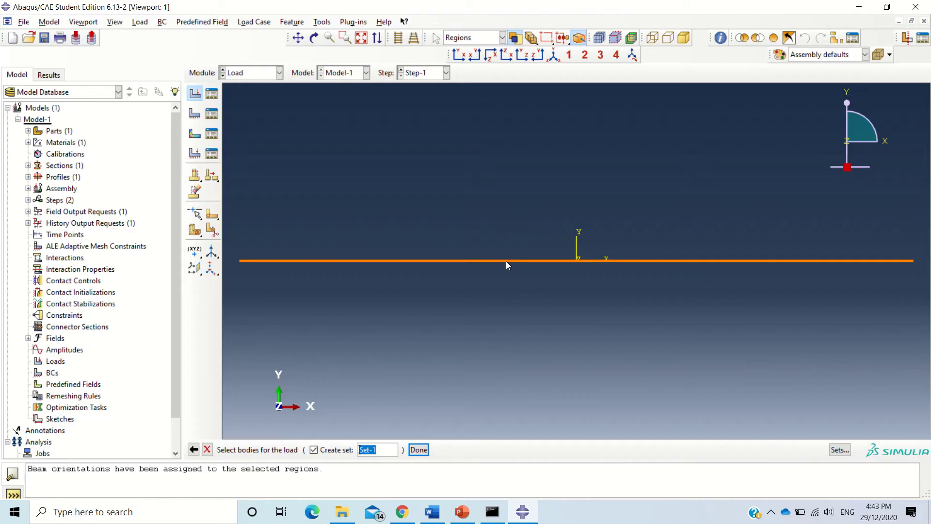
pyautogui.middleClick(524, 329)
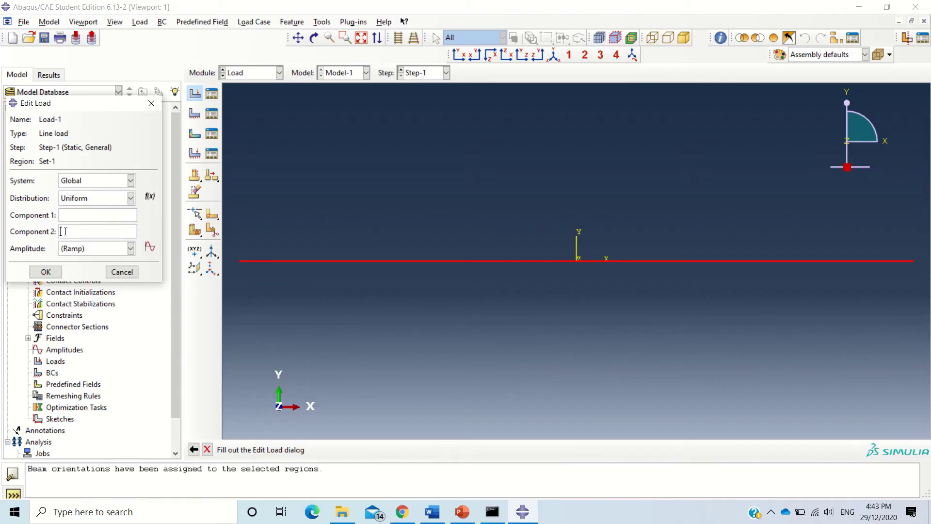
pyautogui.write('00')
pyautogui.click(45, 272)
pyautogui.scroll(1, 709, 278)
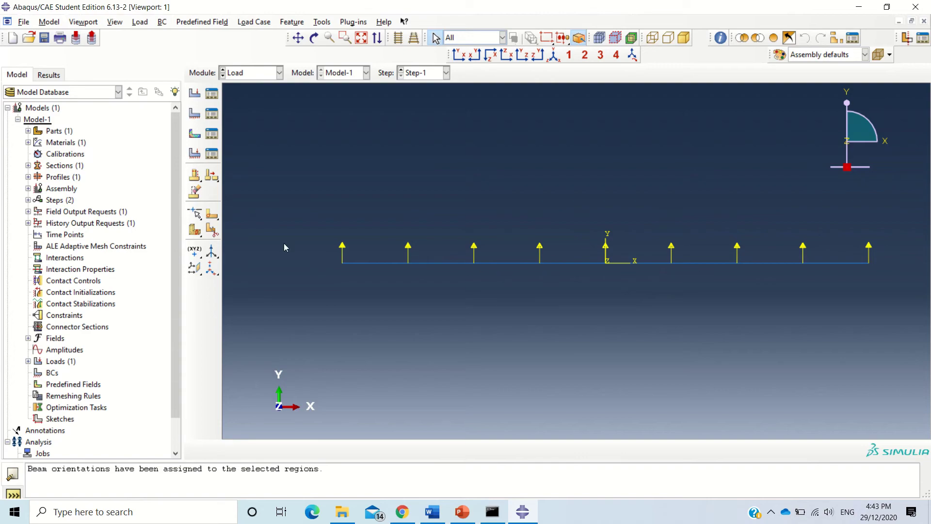
# Check the beam's support in the PowerPoint drawing and apply an ENCASTRE boundary condition to the beam's left end in Abaqus/CAE.
pyautogui.click(194, 115)
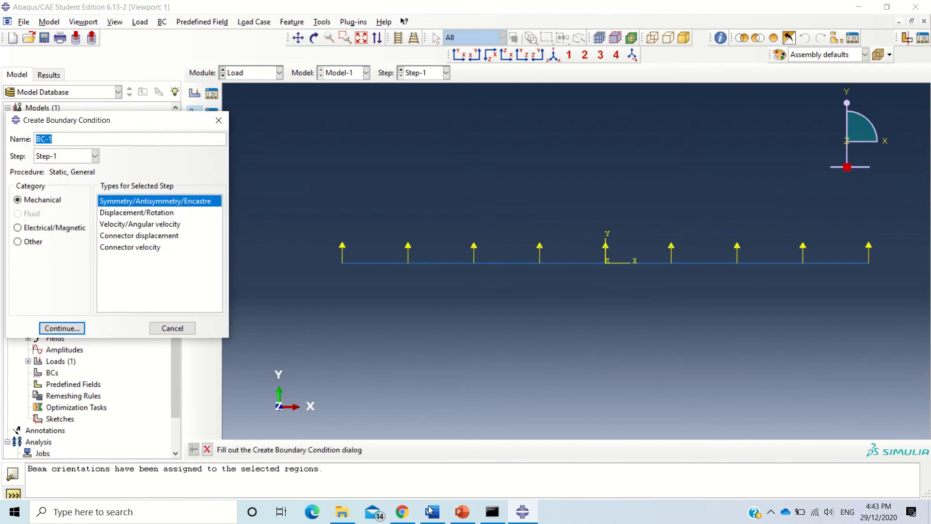
pyautogui.click(458, 513)
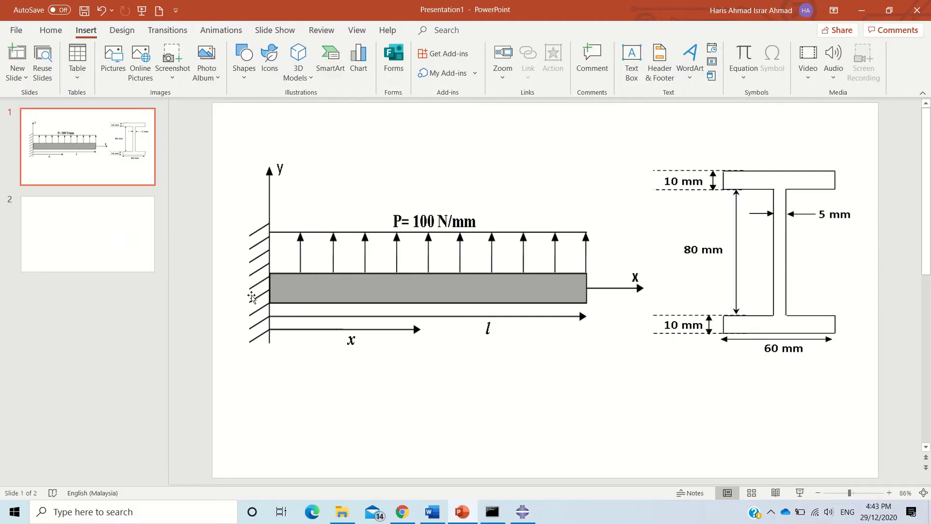
pyautogui.click(523, 512)
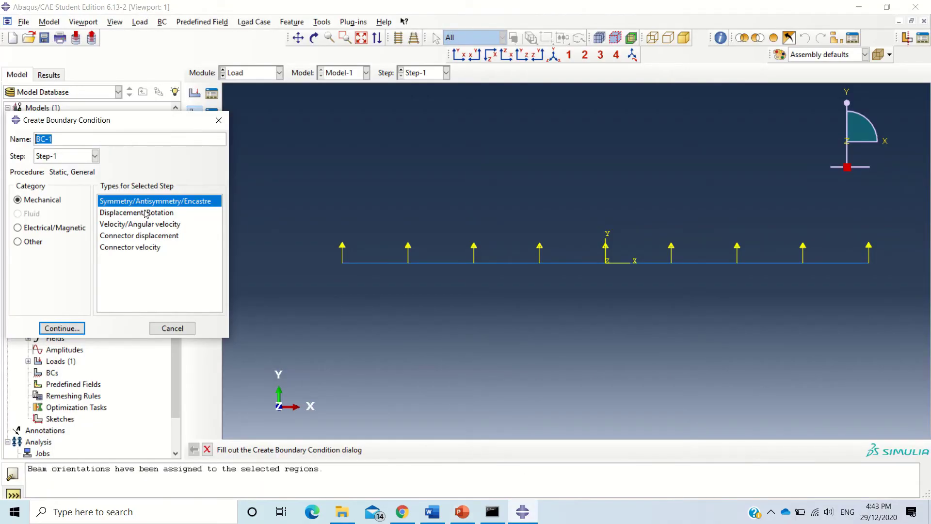
pyautogui.click(69, 329)
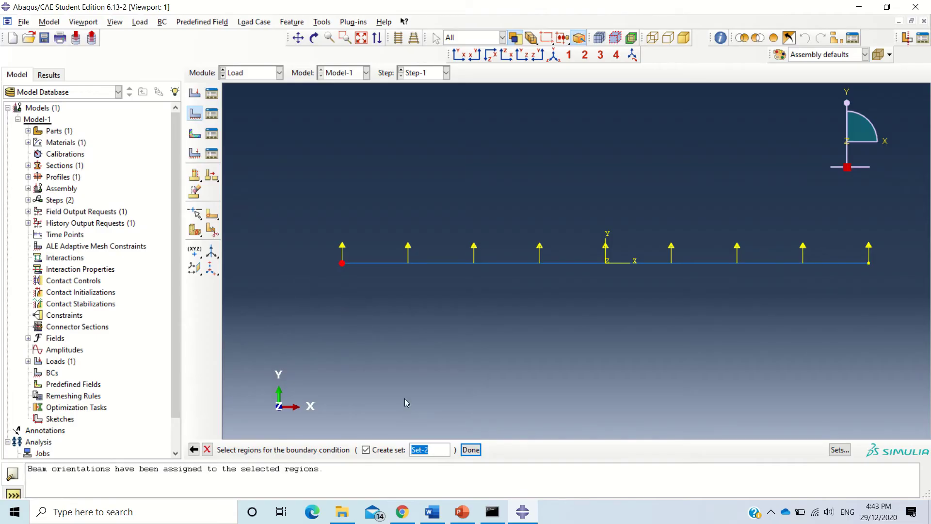
pyautogui.click(471, 450)
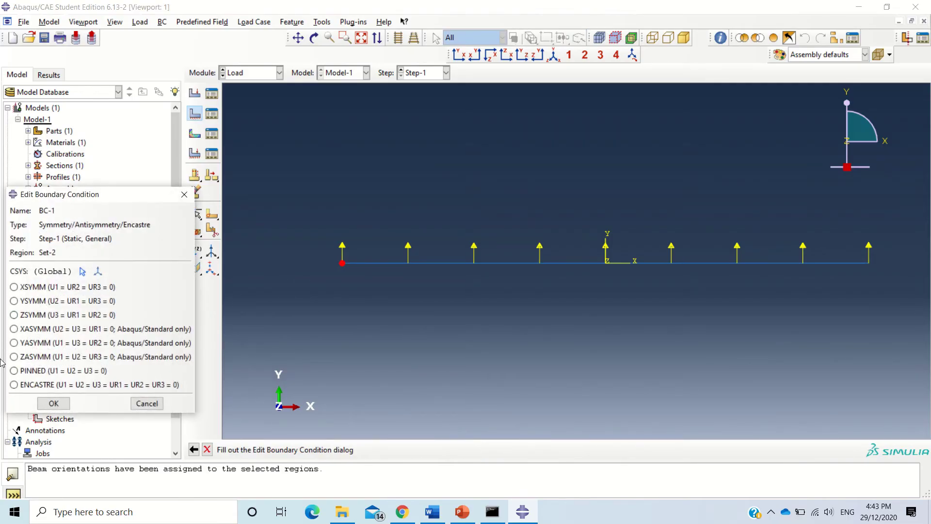
pyautogui.click(28, 386)
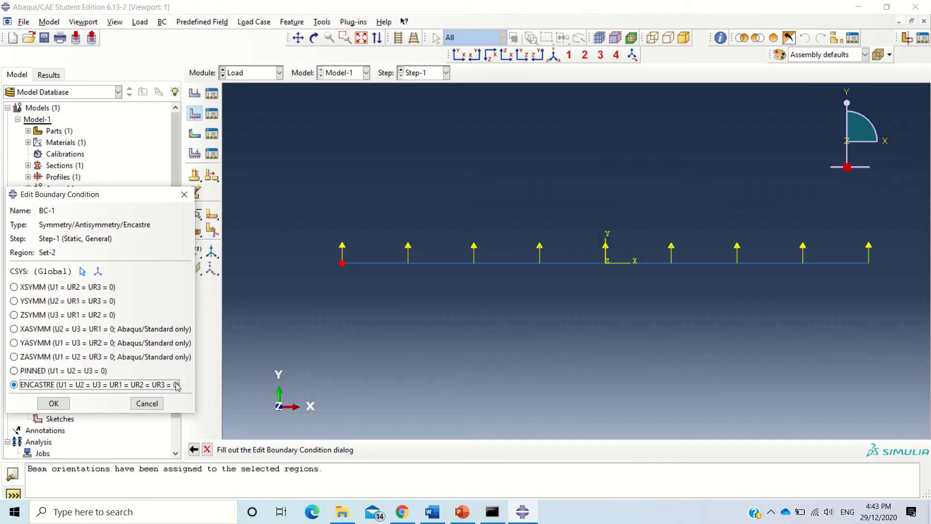
pyautogui.click(55, 403)
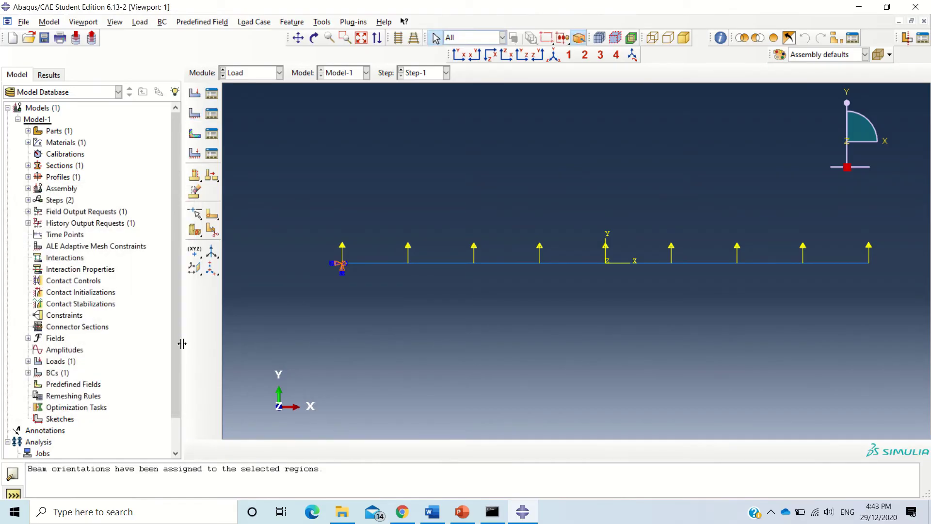
# Seed the beam instance with an approximate global size of 10 and mesh it.
pyautogui.click(245, 74)
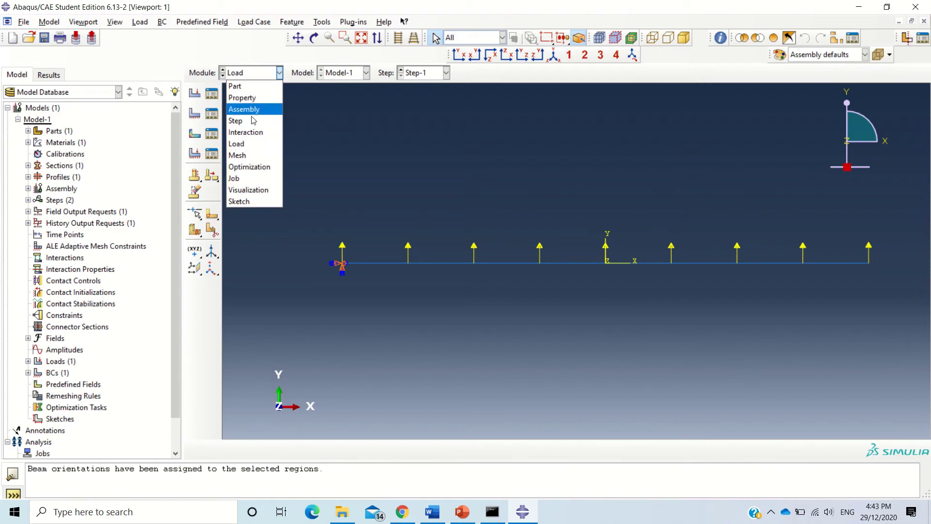
pyautogui.click(258, 156)
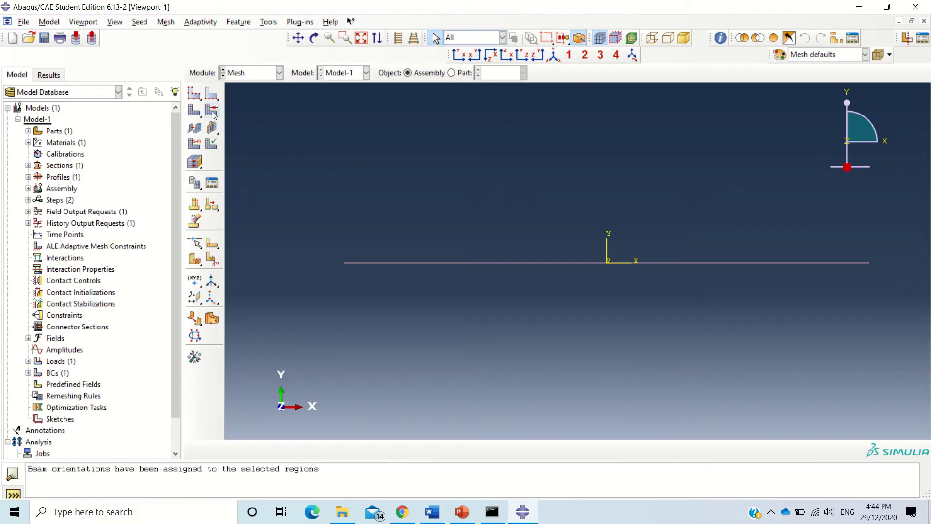
pyautogui.click(196, 99)
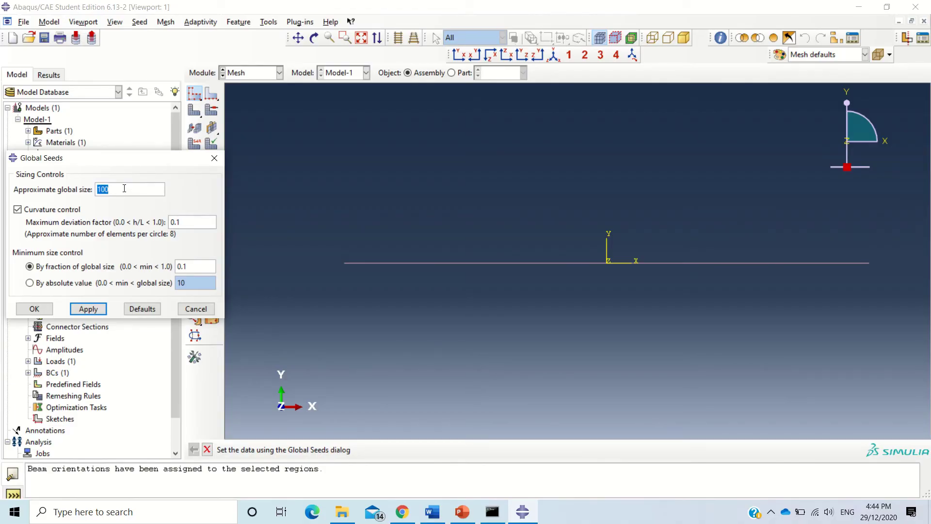
pyautogui.write('10')
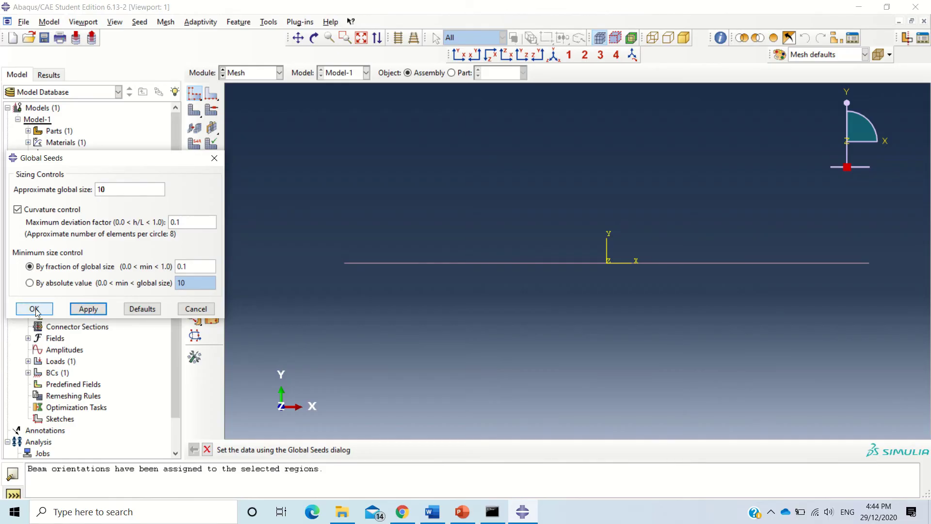
pyautogui.click(89, 310)
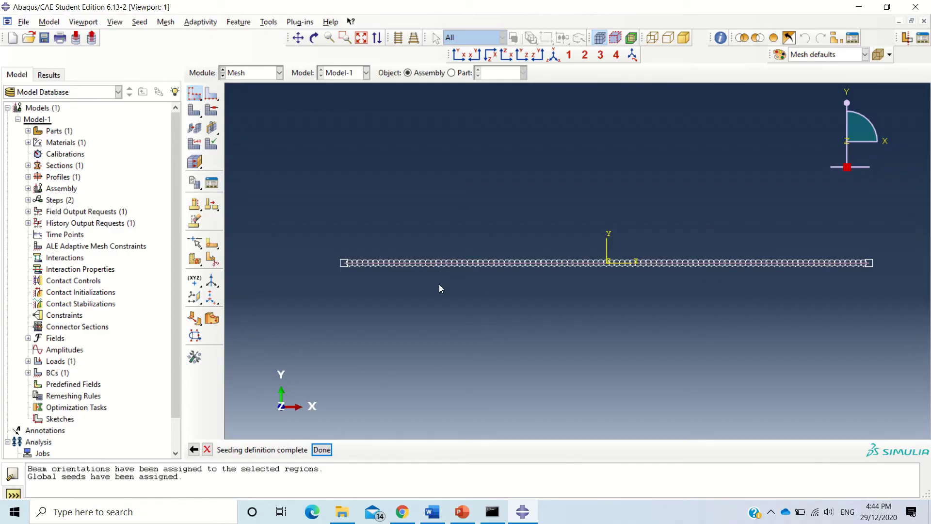
pyautogui.click(329, 451)
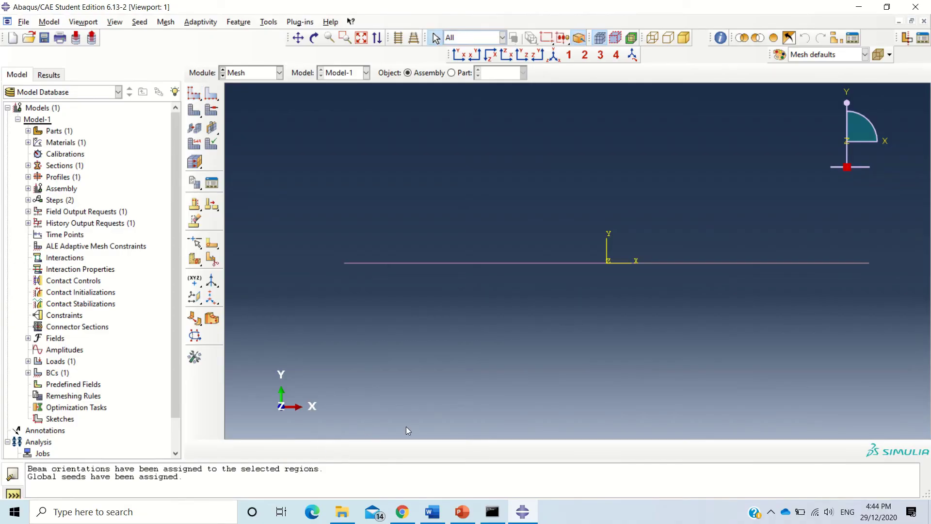
pyautogui.click(194, 111)
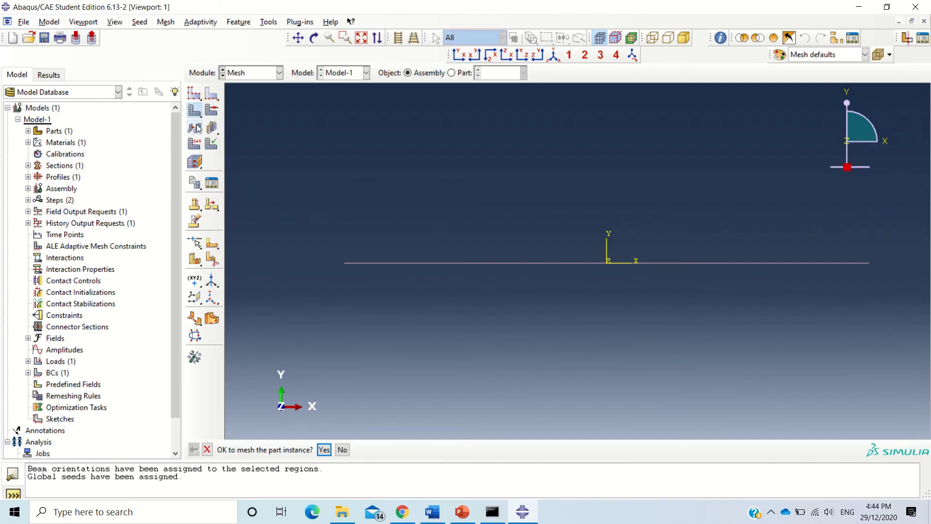
pyautogui.click(323, 450)
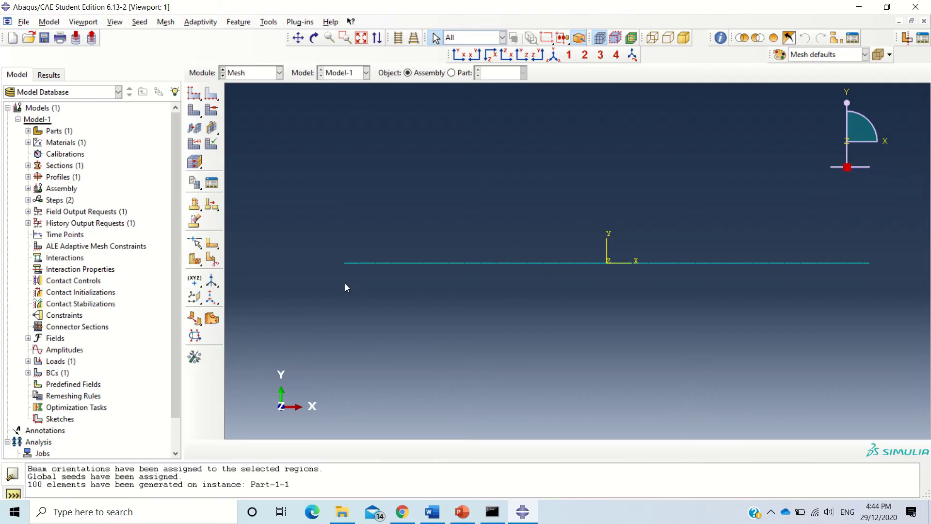
# Assign the Standard linear Beam element type B21, with shear-flexible formulation, to the whole beam.
pyautogui.click(193, 145)
pyautogui.moveTo(290, 188); pyautogui.dragTo(901, 323)
pyautogui.middleClick(900, 323)
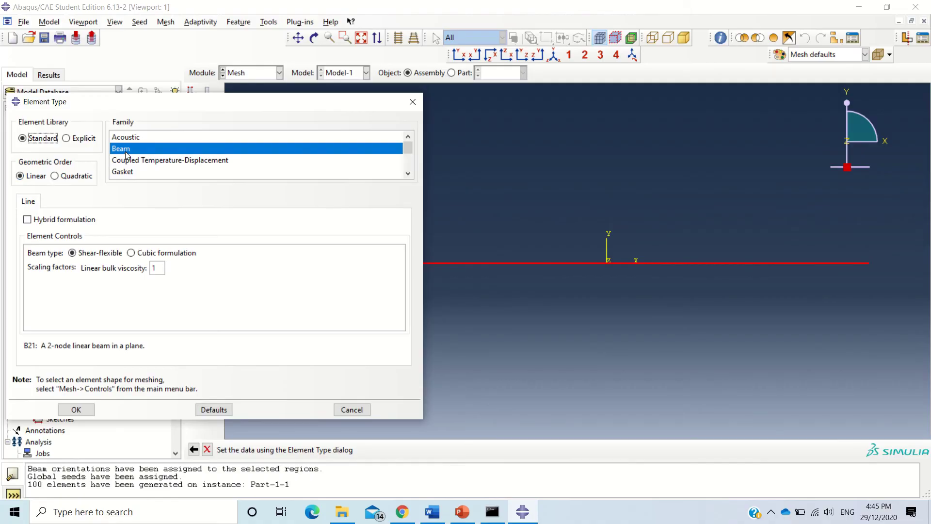
pyautogui.click(78, 411)
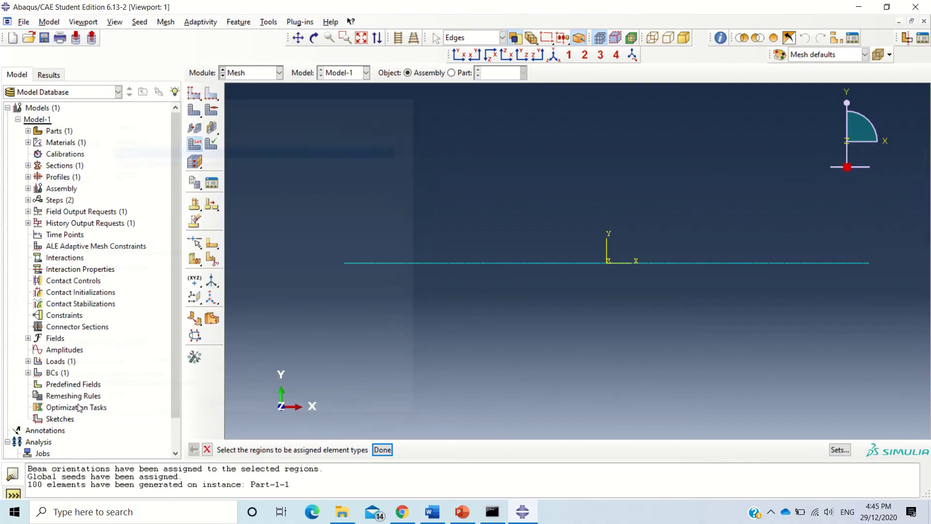
pyautogui.click(383, 450)
# Create a full analysis job named 1D-Beam for Model-1, keeping the default job settings.
pyautogui.click(248, 73)
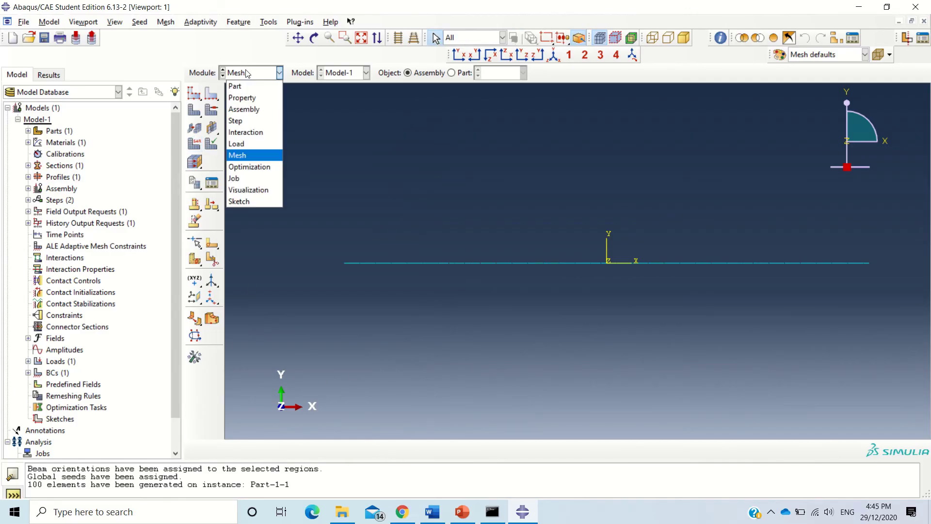
pyautogui.click(241, 178)
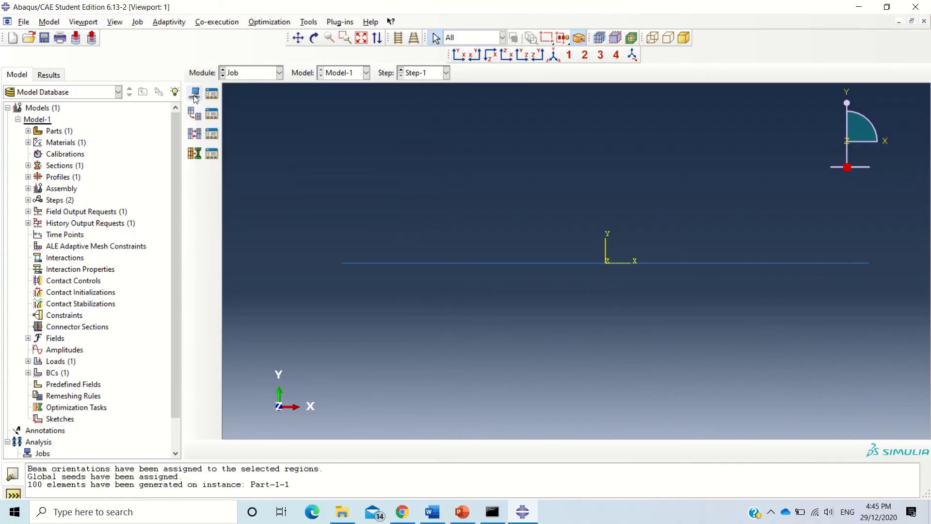
pyautogui.click(194, 94)
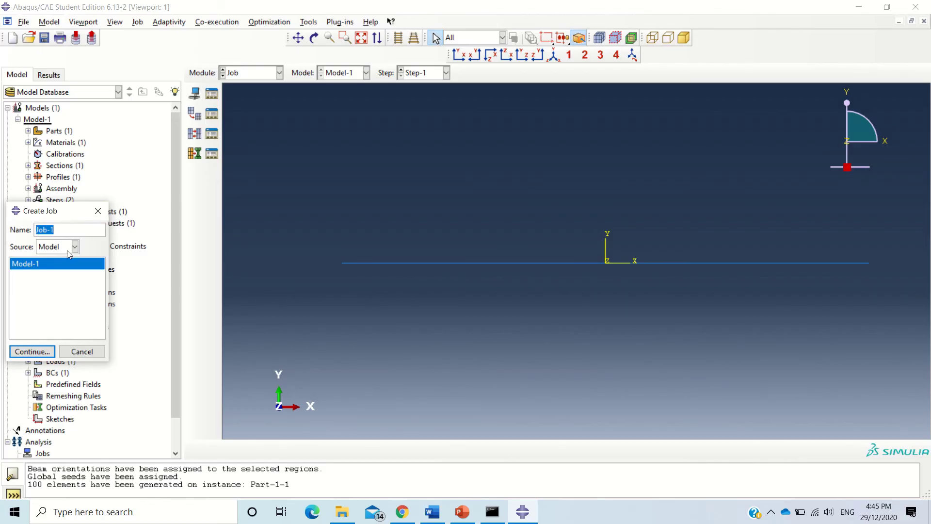
pyautogui.write('1D-Beam')
pyautogui.click(34, 355)
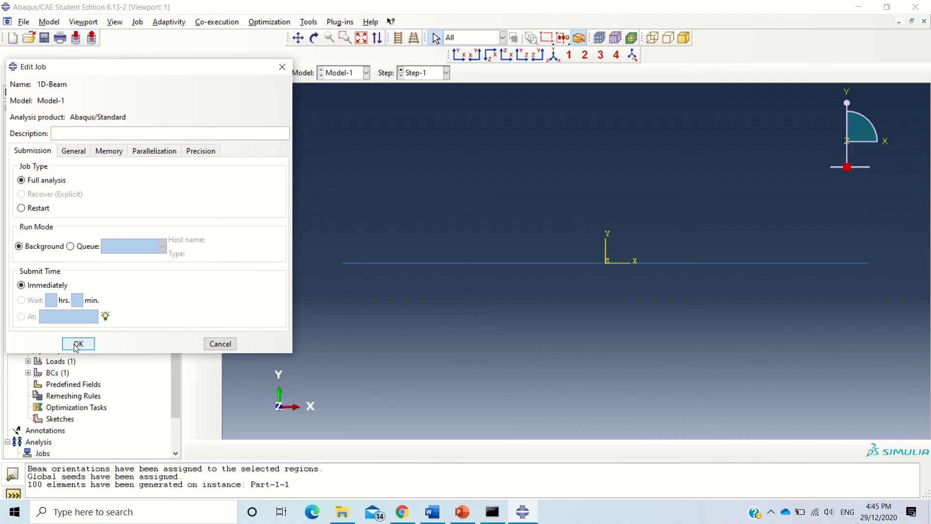
pyautogui.click(78, 344)
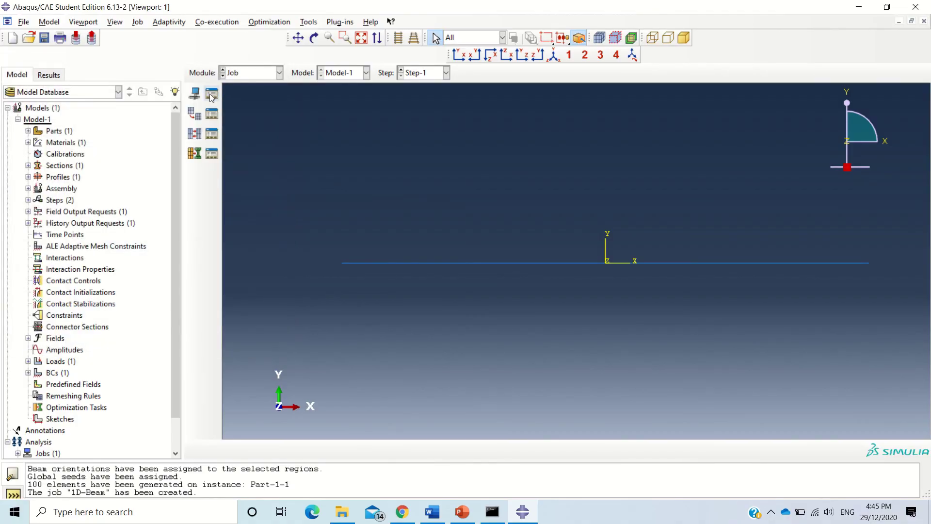
# Submit the 1D-Beam job for analysis and open its results once it has finished.
pyautogui.click(210, 94)
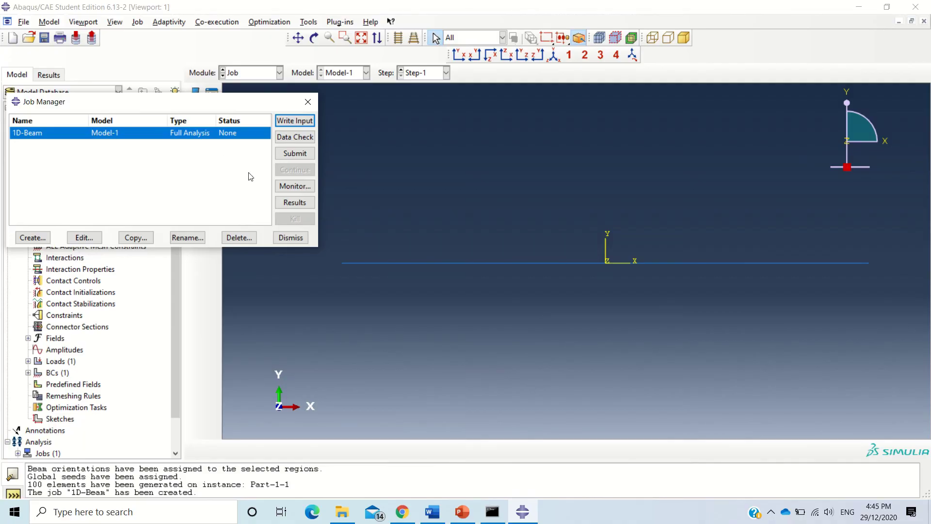
pyautogui.click(291, 153)
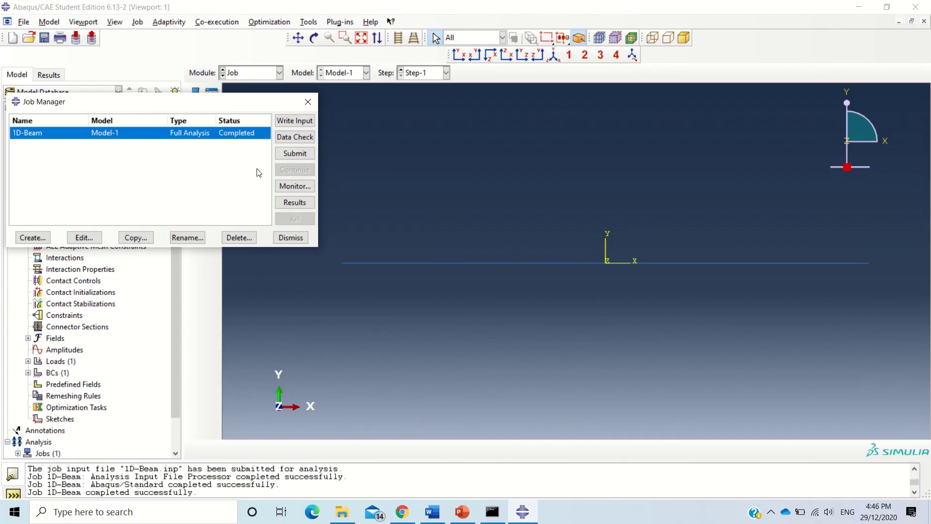
pyautogui.click(293, 204)
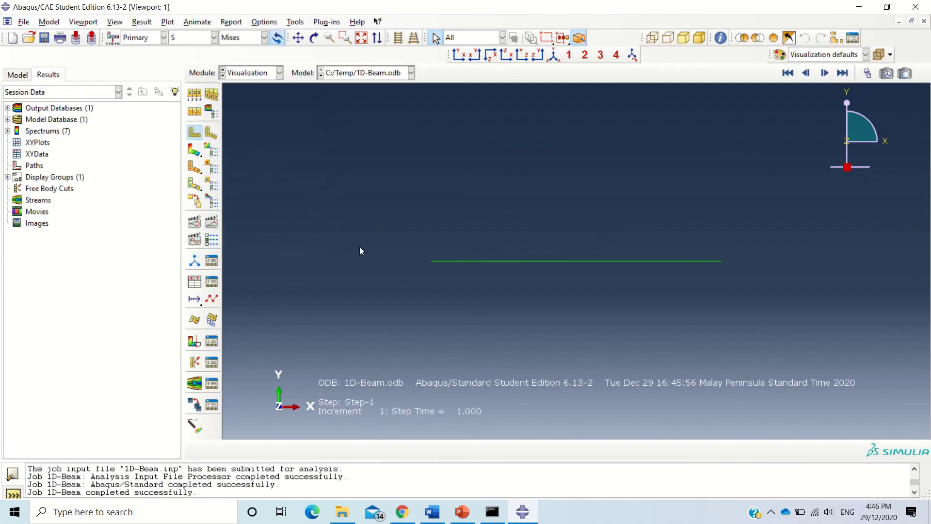
# Plot contours on the deformed beam and display the vertical displacement, component U2 of variable U.
pyautogui.click(193, 152)
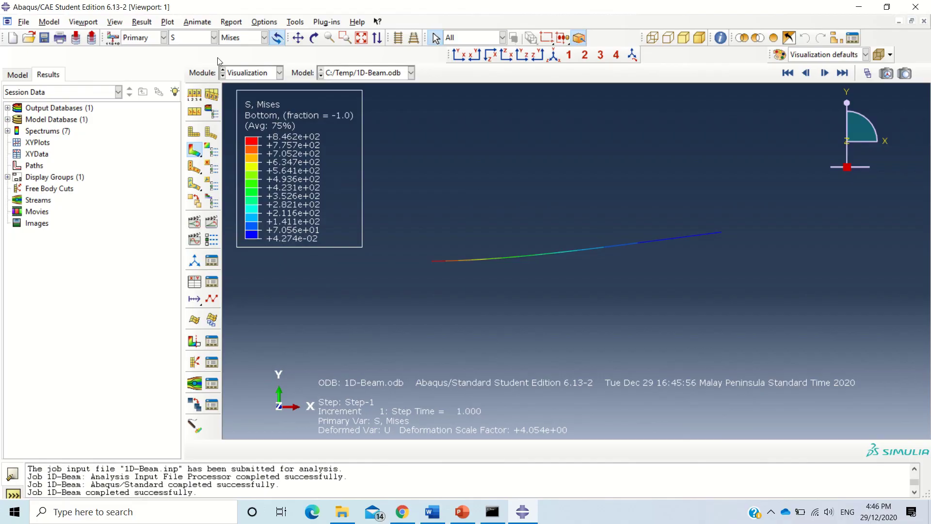
pyautogui.click(214, 37)
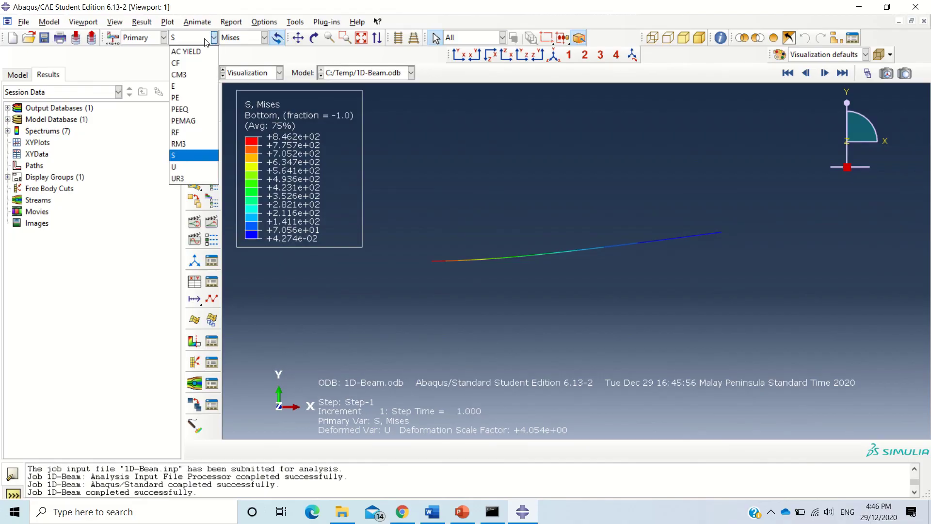
pyautogui.click(191, 170)
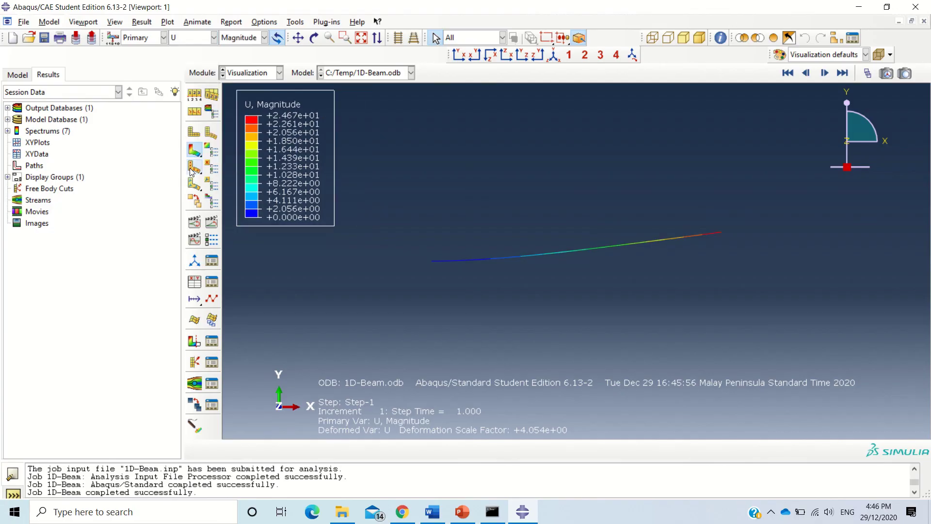
pyautogui.click(253, 38)
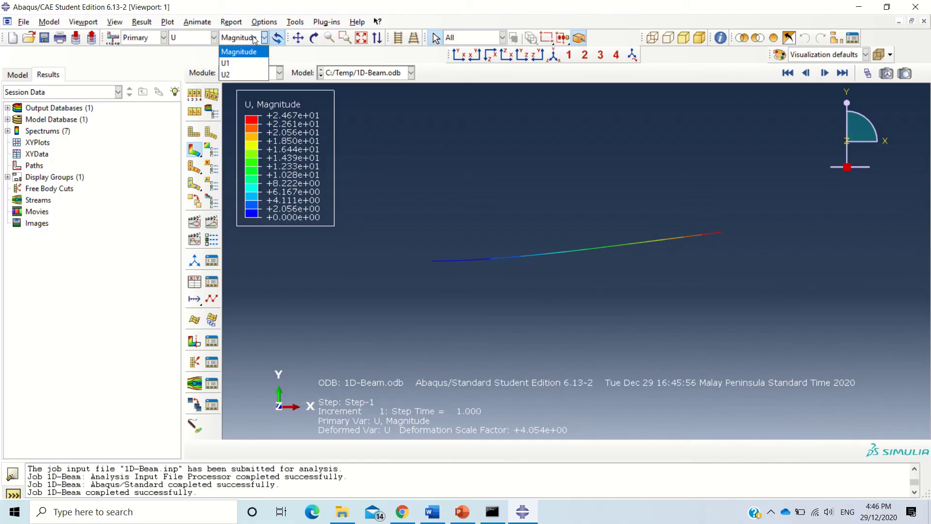
pyautogui.click(240, 75)
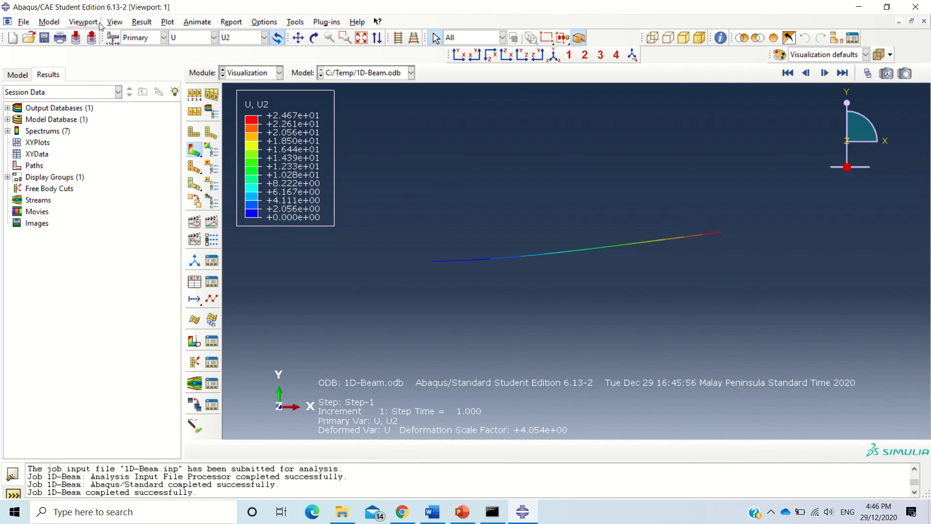
# Set the viewport annotation font size to 12 points for the triad, legend, title block and state block.
pyautogui.click(84, 22)
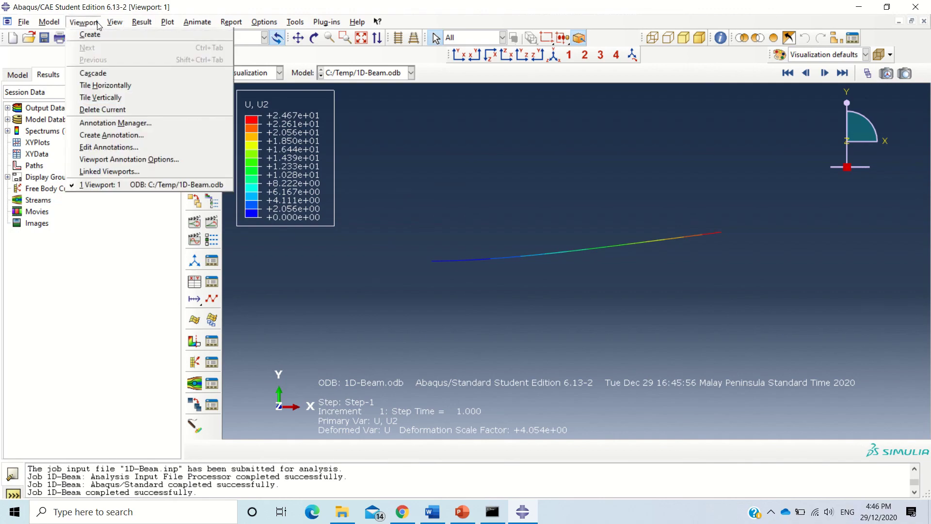
pyautogui.click(108, 159)
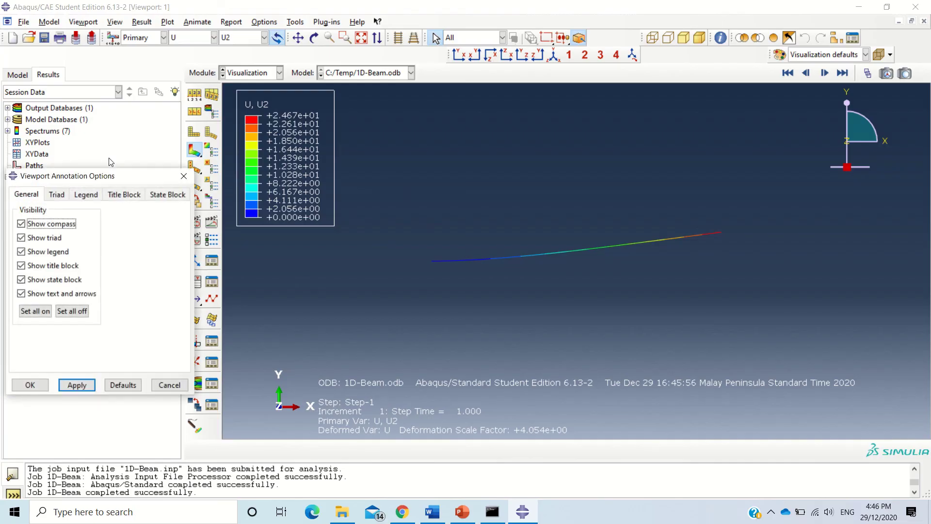
pyautogui.click(85, 195)
pyautogui.click(125, 268)
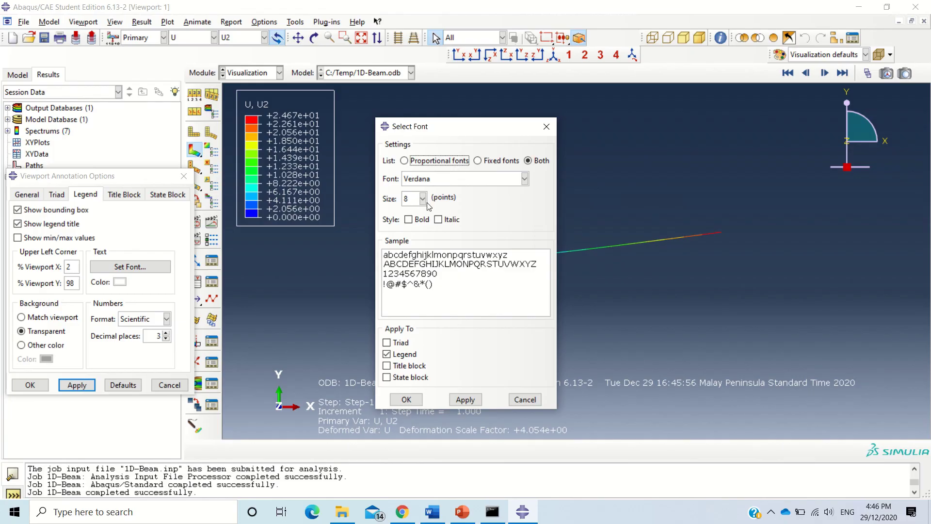
pyautogui.click(423, 198)
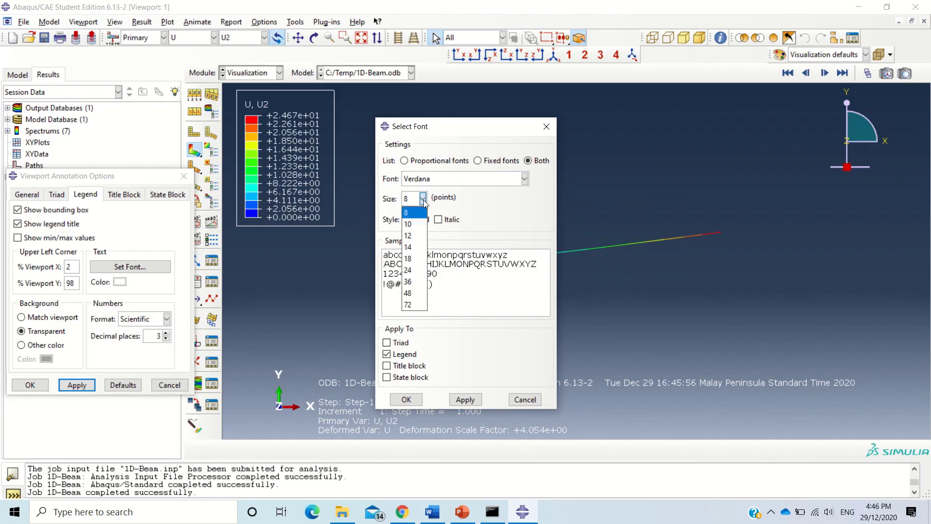
pyautogui.click(415, 241)
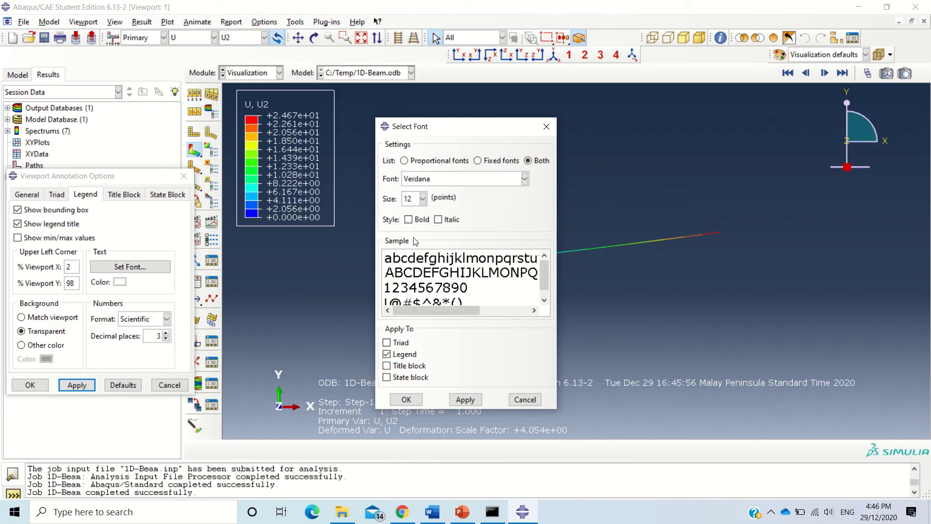
pyautogui.click(401, 344)
pyautogui.click(405, 366)
pyautogui.click(405, 378)
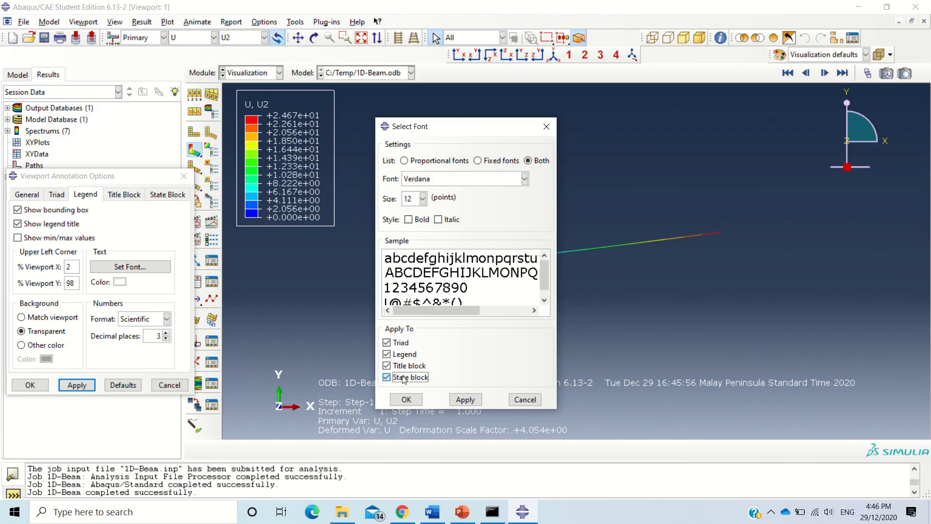
pyautogui.click(408, 400)
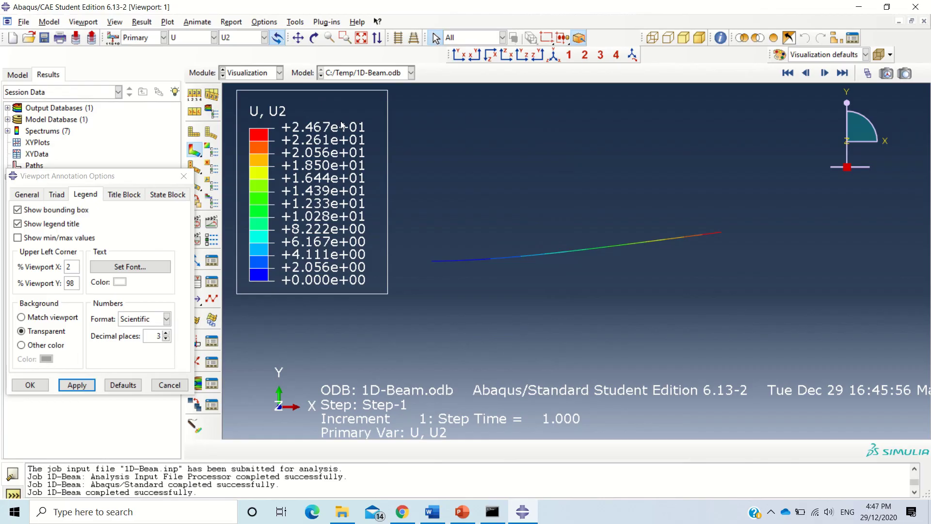
pyautogui.click(184, 177)
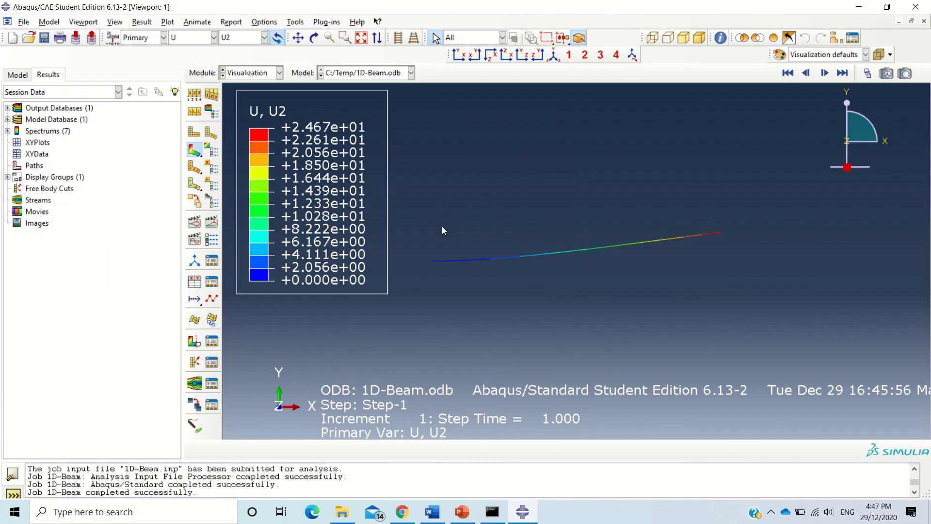